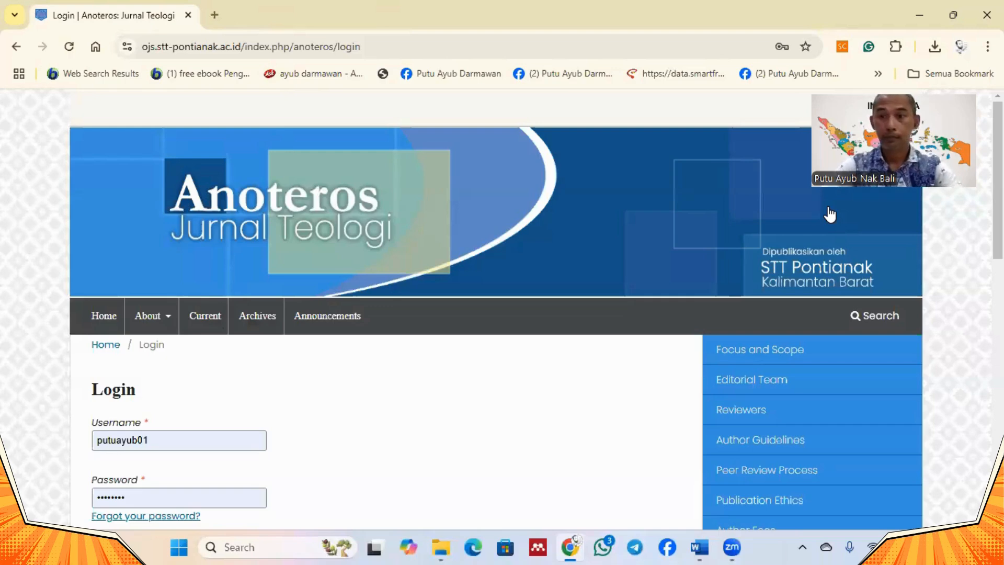
drag(905, 229, 851, 305)
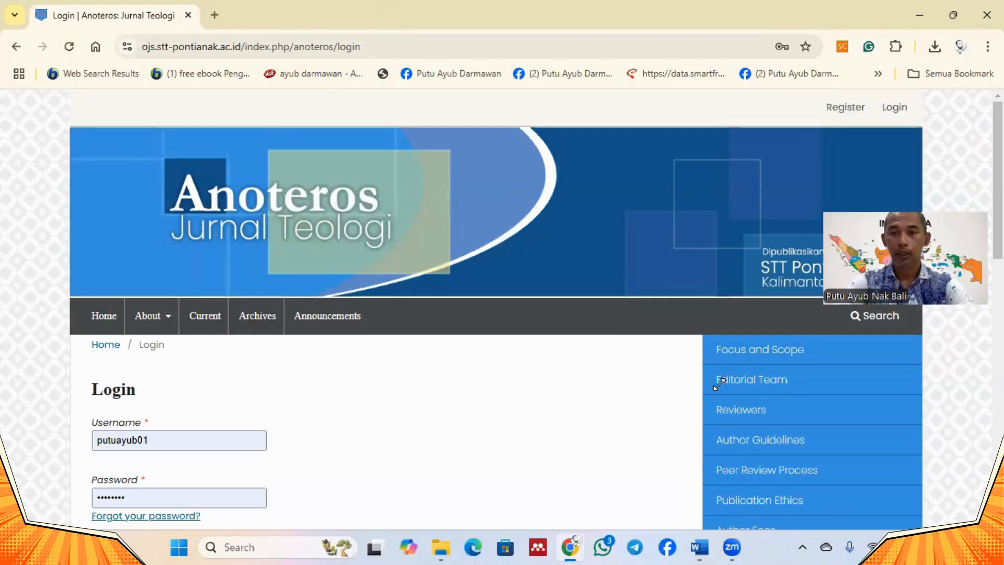
drag(717, 384, 717, 386)
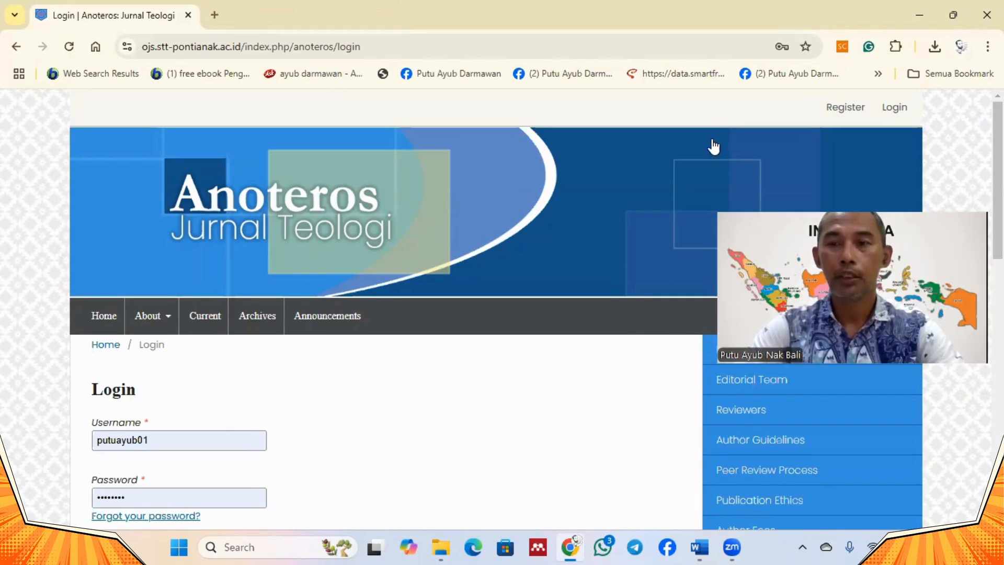
Log in to the Anoteros: Jurnal Teologi site with the prefilled account credentials.
click(894, 111)
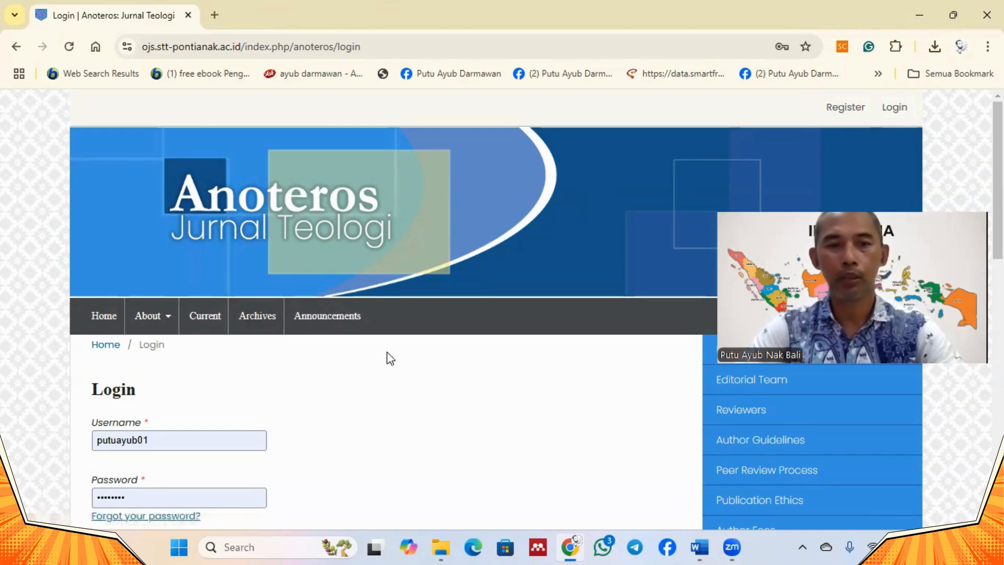
scroll(387, 353, down, 1)
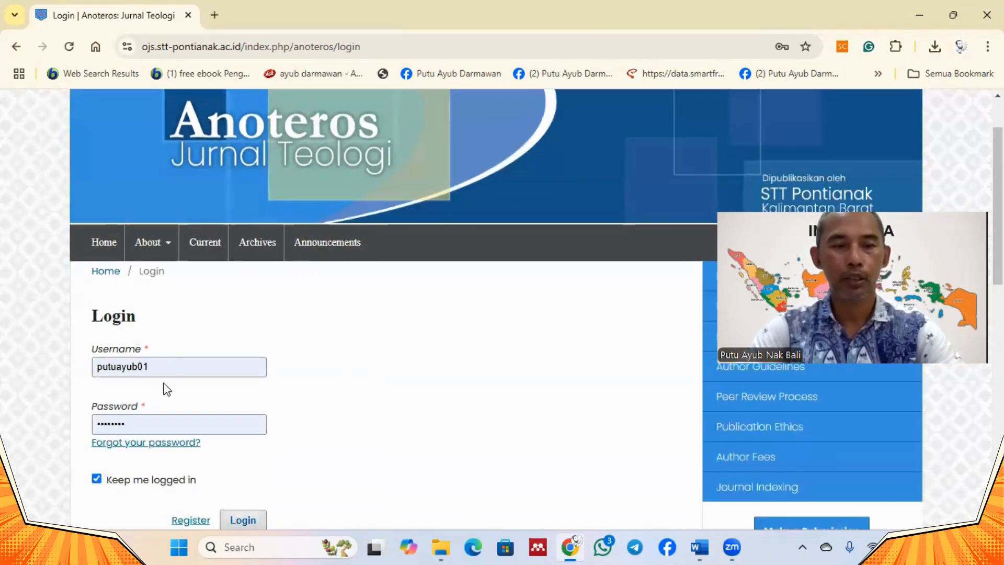
scroll(251, 420, down, 1)
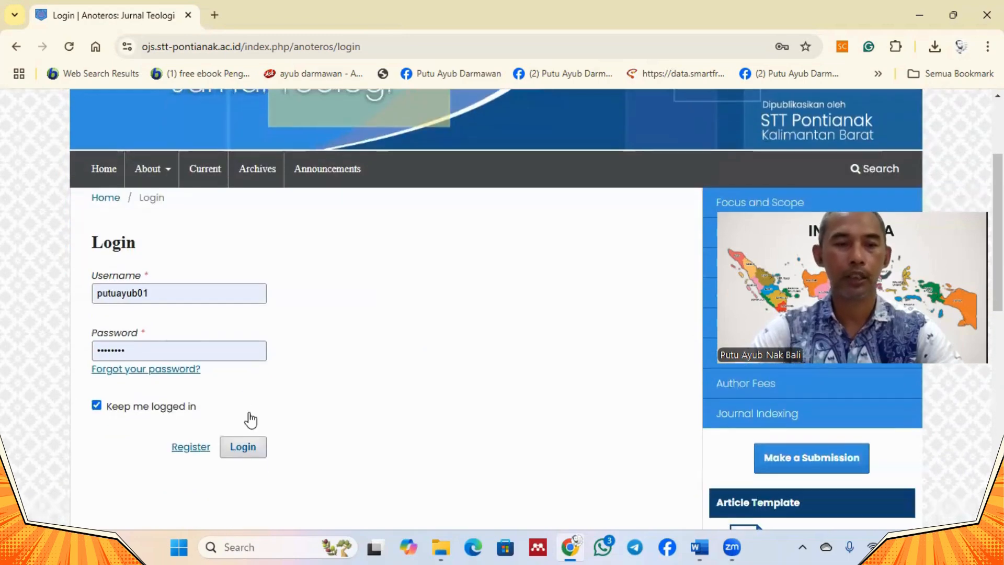
click(246, 447)
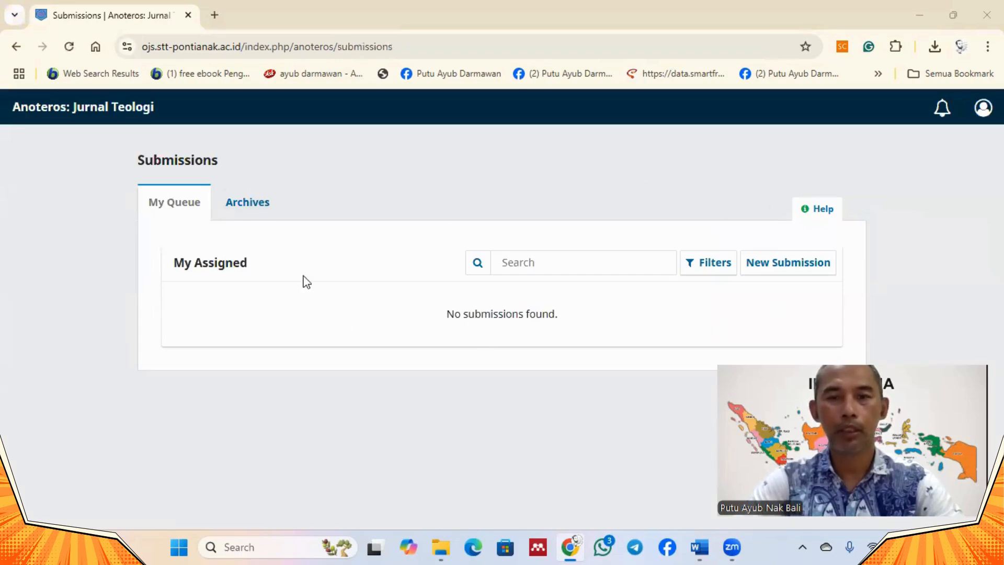
Start a new submission and acknowledge all five submission requirements.
click(777, 267)
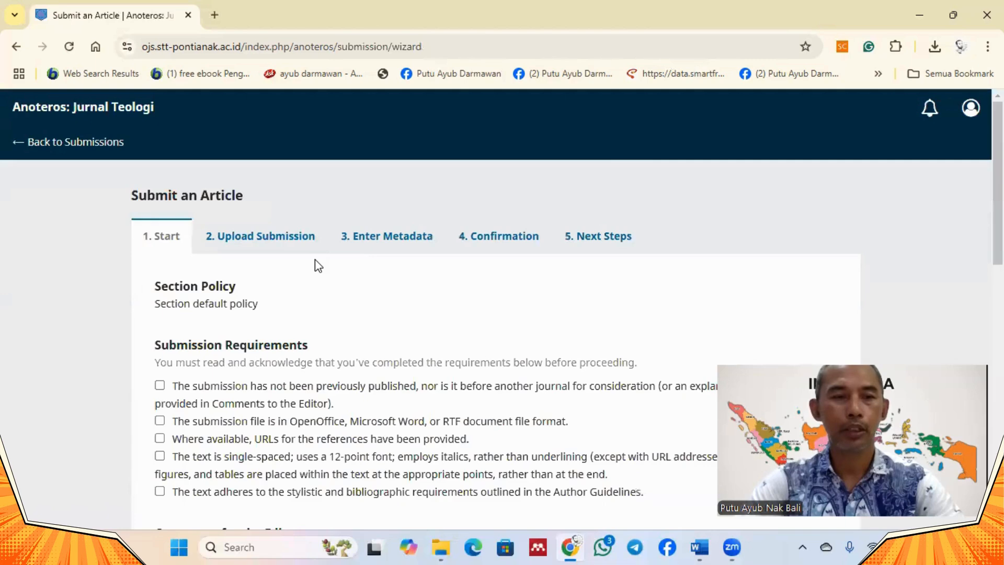
scroll(316, 266, down, 1)
click(177, 314)
click(175, 350)
click(169, 382)
click(170, 365)
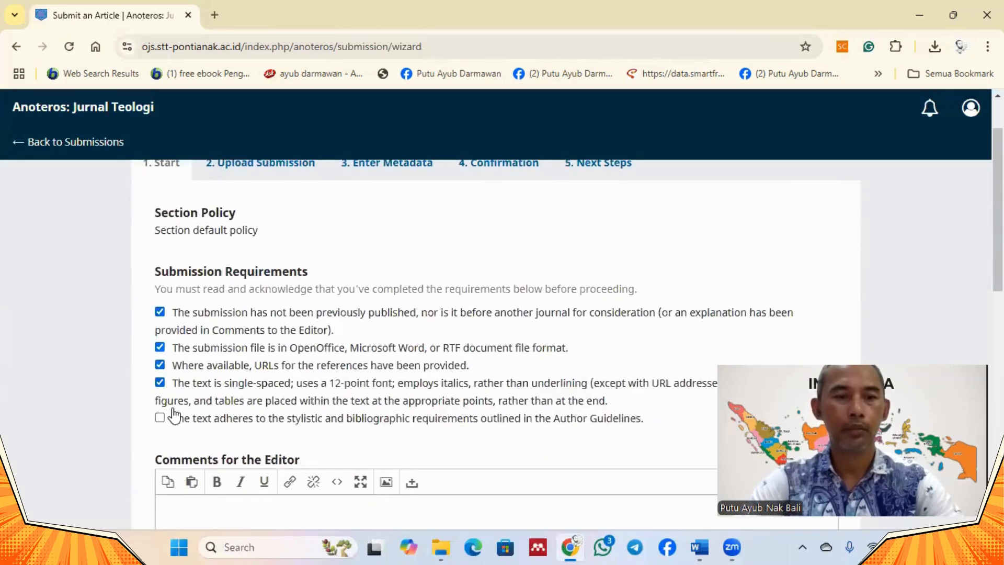
click(176, 420)
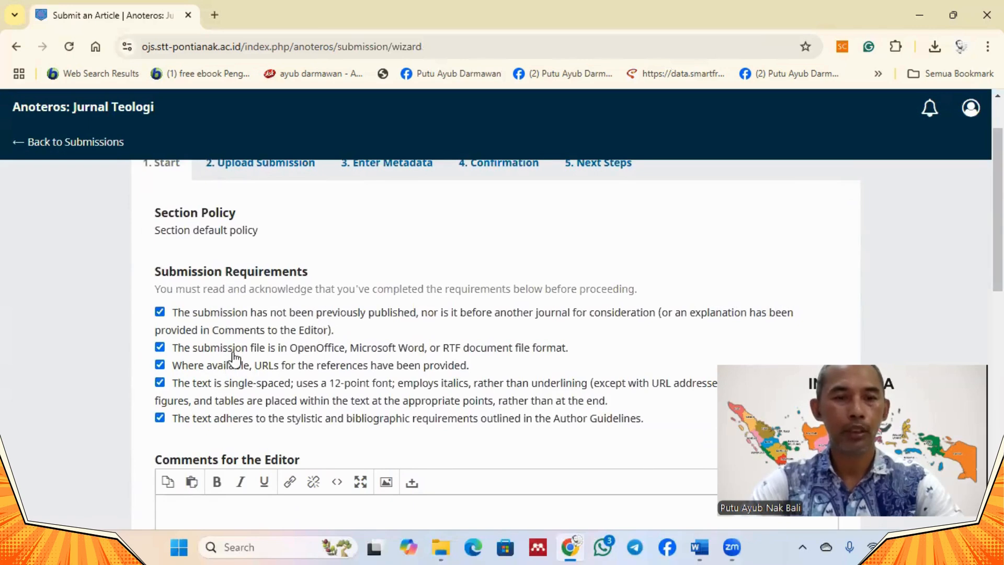
Agree to the copyright statement and the privacy statement, then save and continue to the file upload stage.
scroll(235, 356, down, 1)
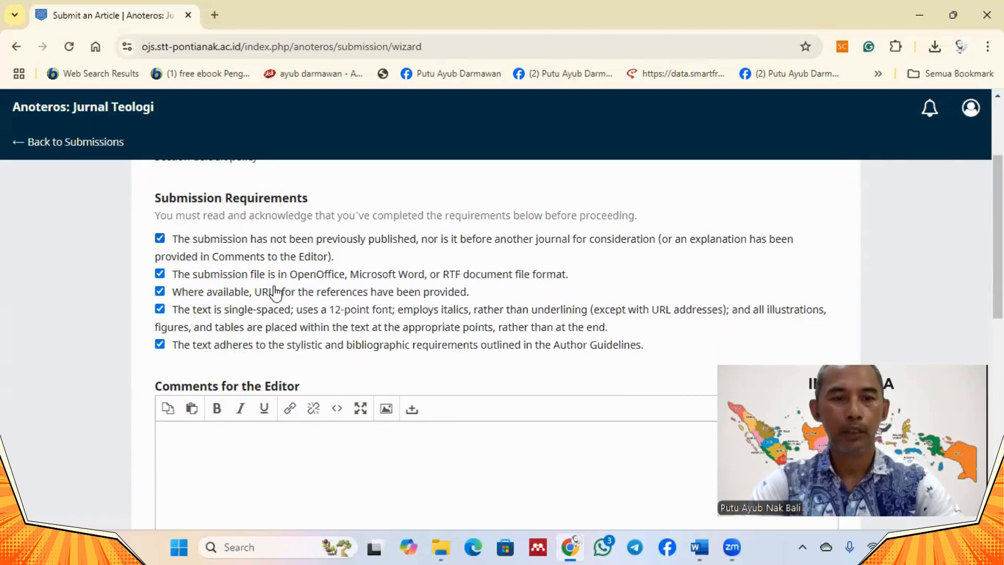
scroll(340, 352, down, 5)
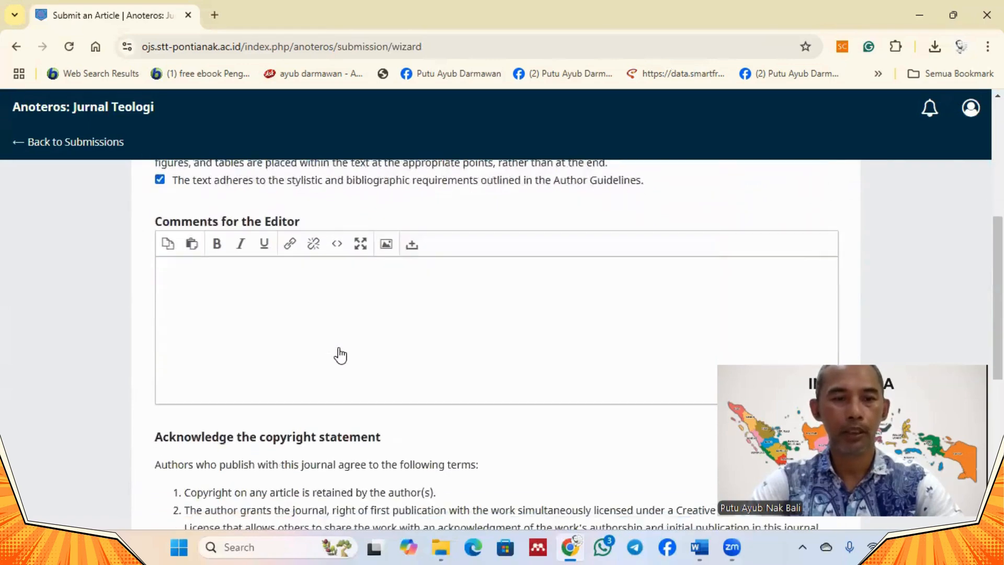
scroll(341, 355, down, 3)
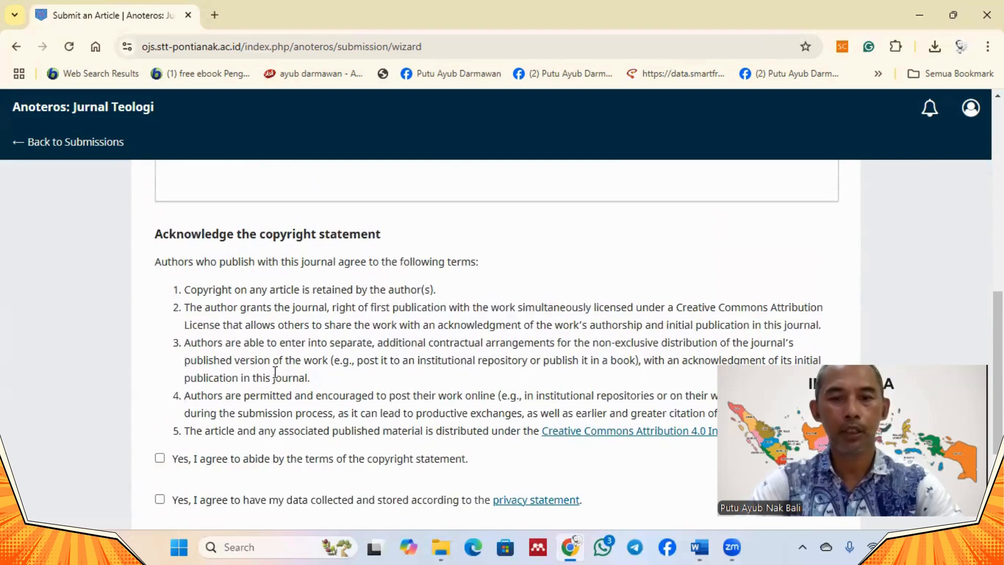
scroll(275, 372, down, 3)
click(204, 314)
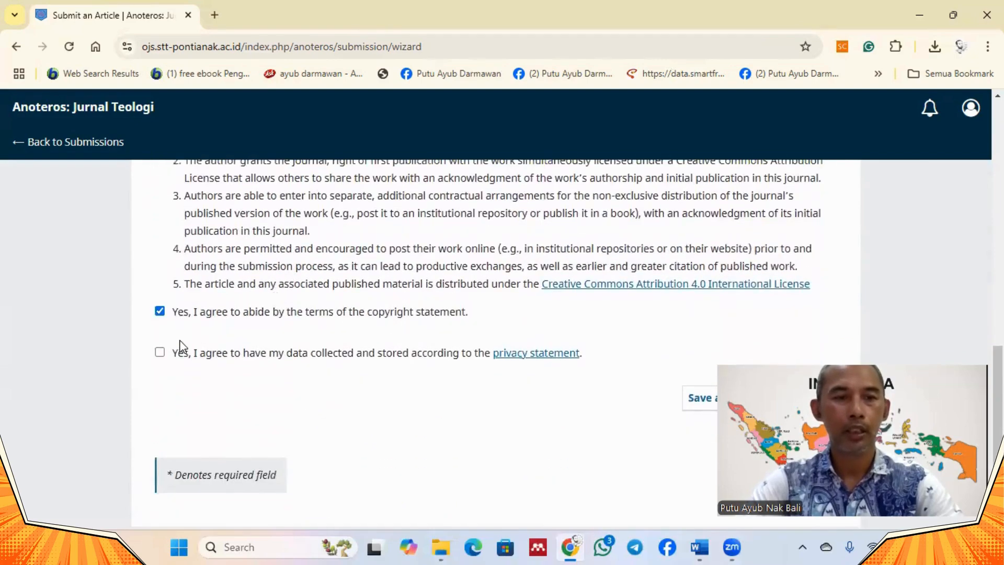
click(182, 359)
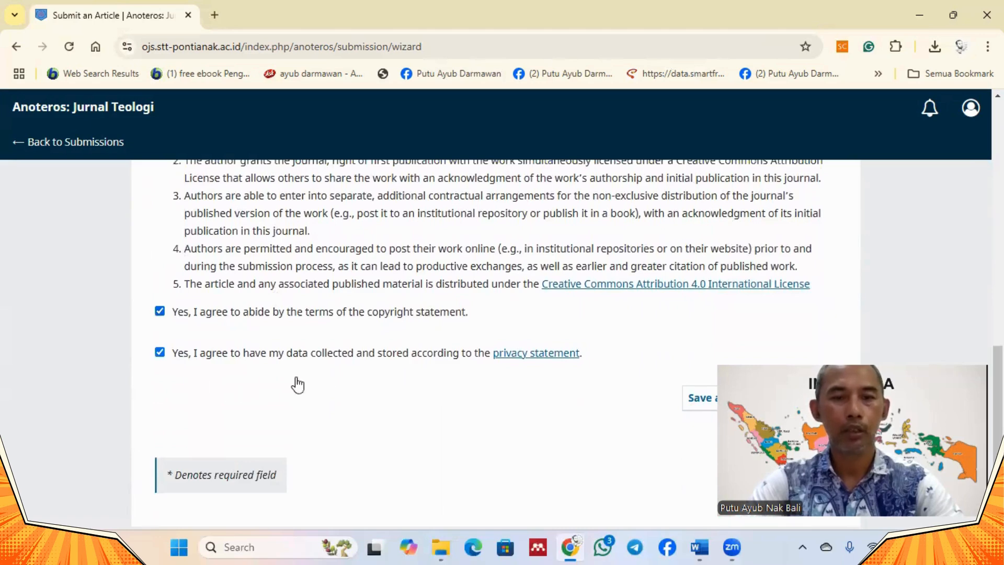
scroll(397, 376, down, 1)
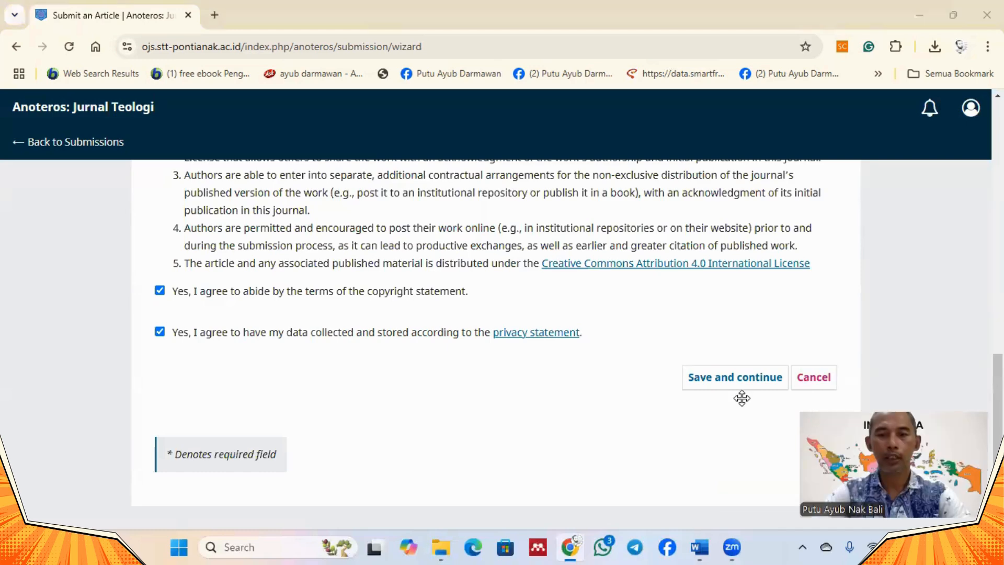
click(727, 378)
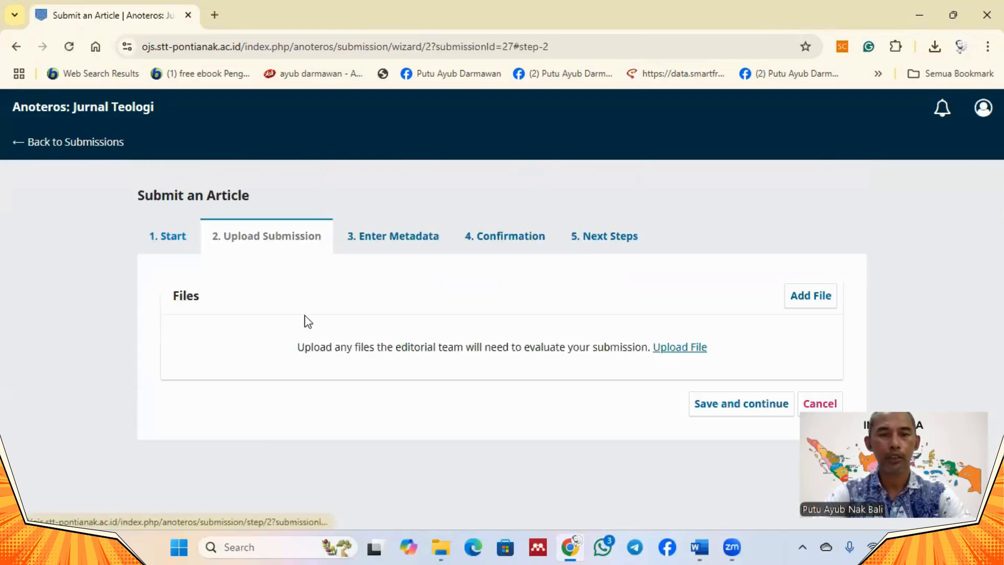
Check in Word where the Manajemen Rasional document is stored, and return to the submission page in Chrome.
click(682, 347)
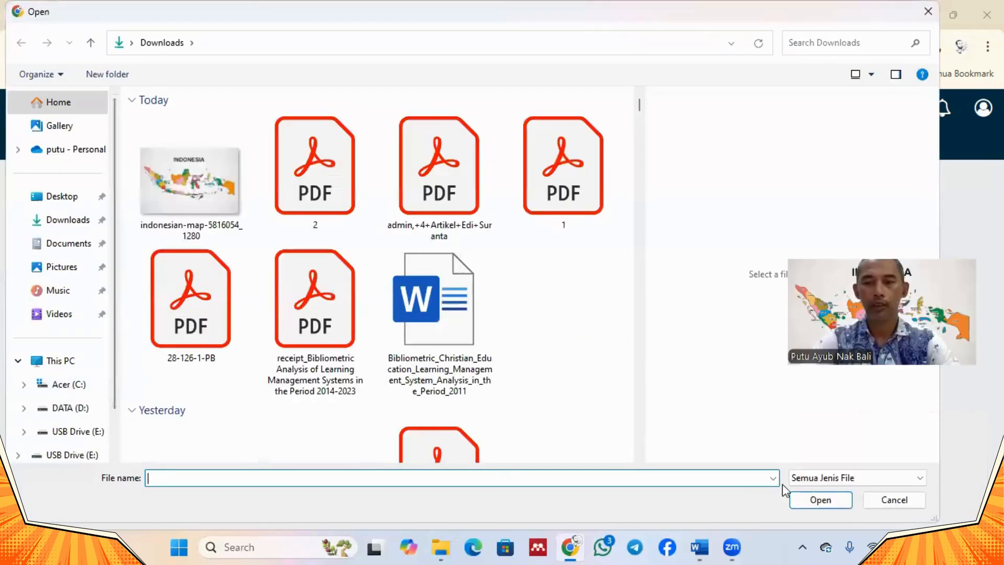
click(703, 546)
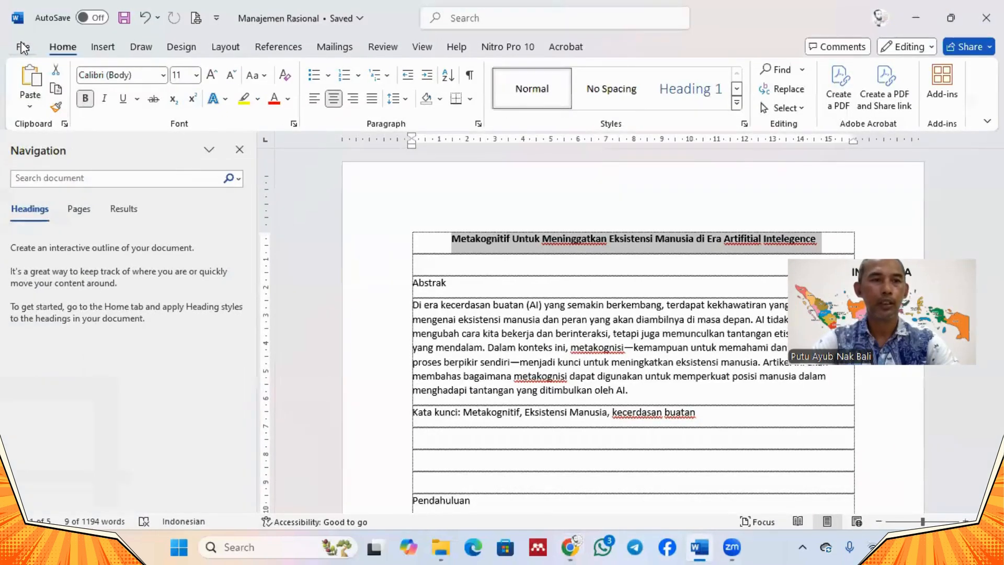
click(22, 47)
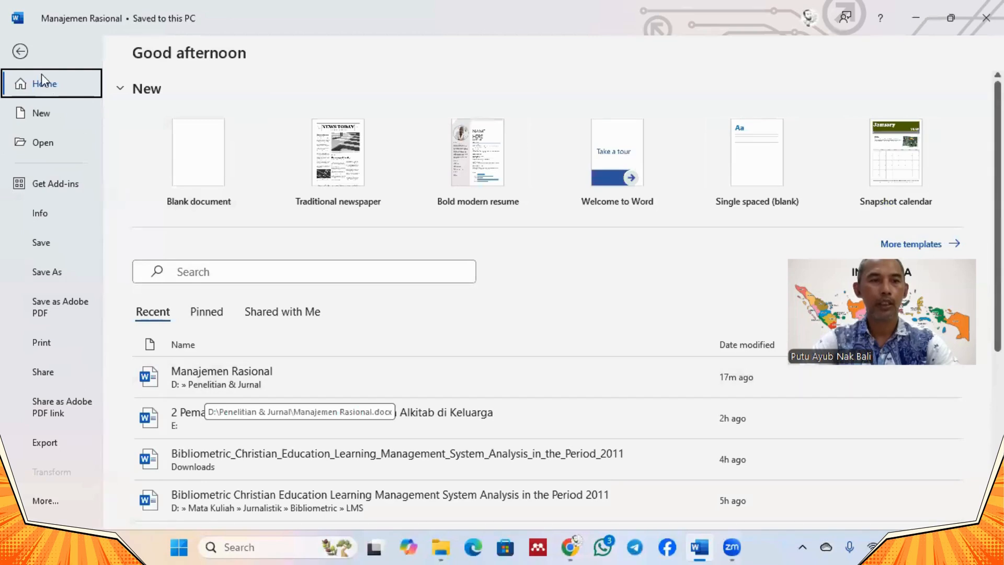
click(23, 51)
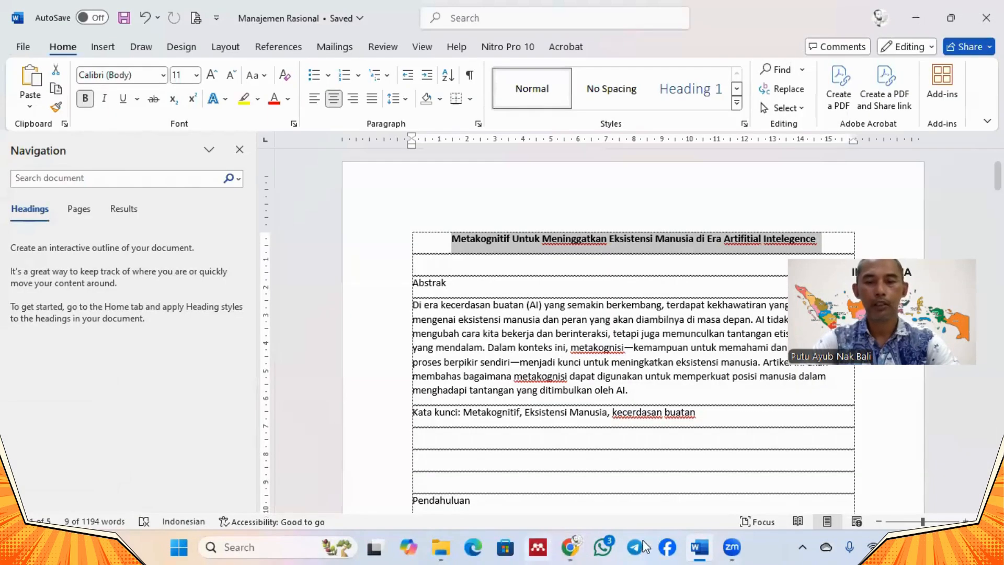
click(575, 547)
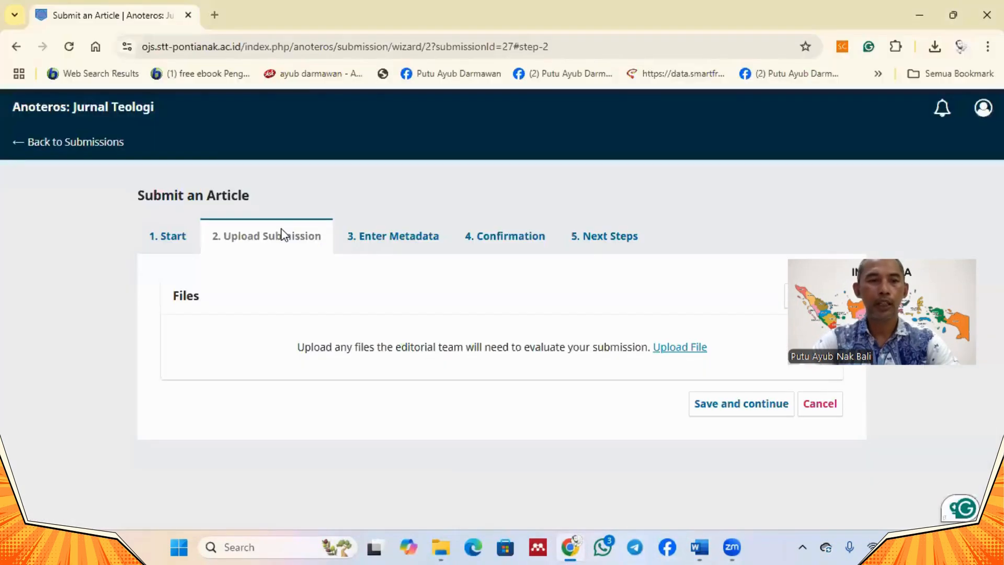
Upload the Manajemen Rasional Word document from the Penelitian & Jurnal folder on DATA (D:).
click(675, 350)
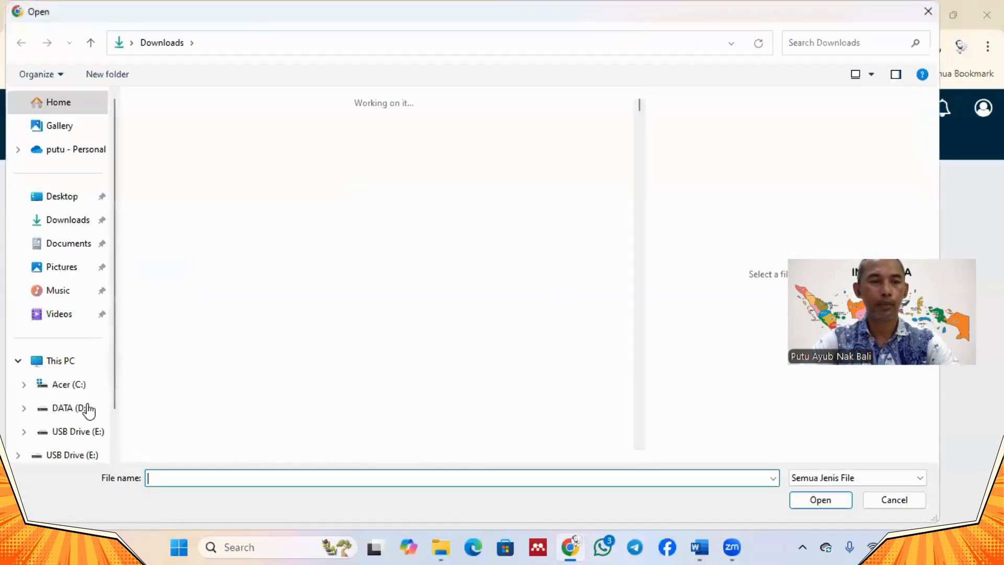
click(81, 408)
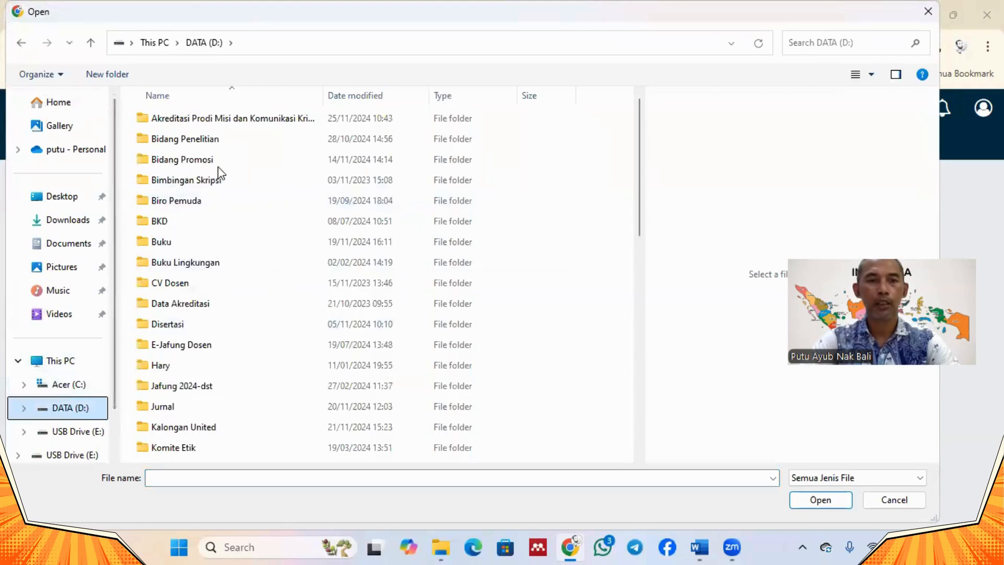
scroll(197, 345, down, 1)
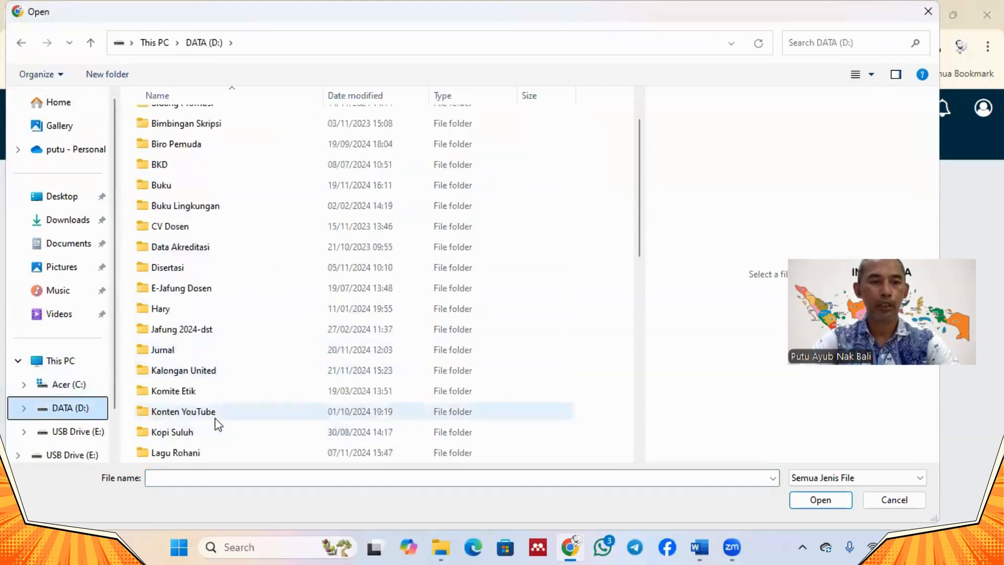
scroll(163, 449, down, 1)
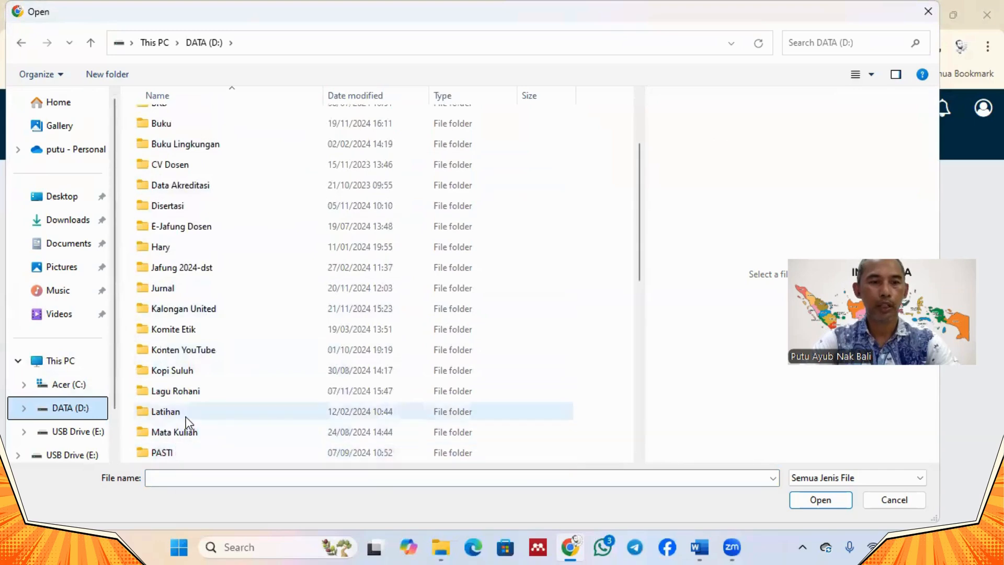
scroll(190, 421, down, 2)
double_click(204, 367)
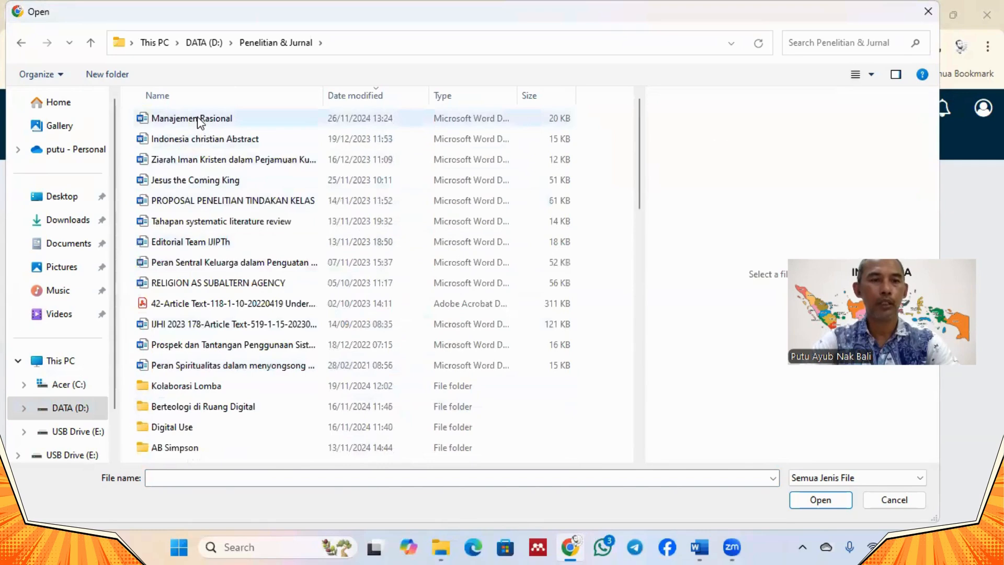
click(183, 126)
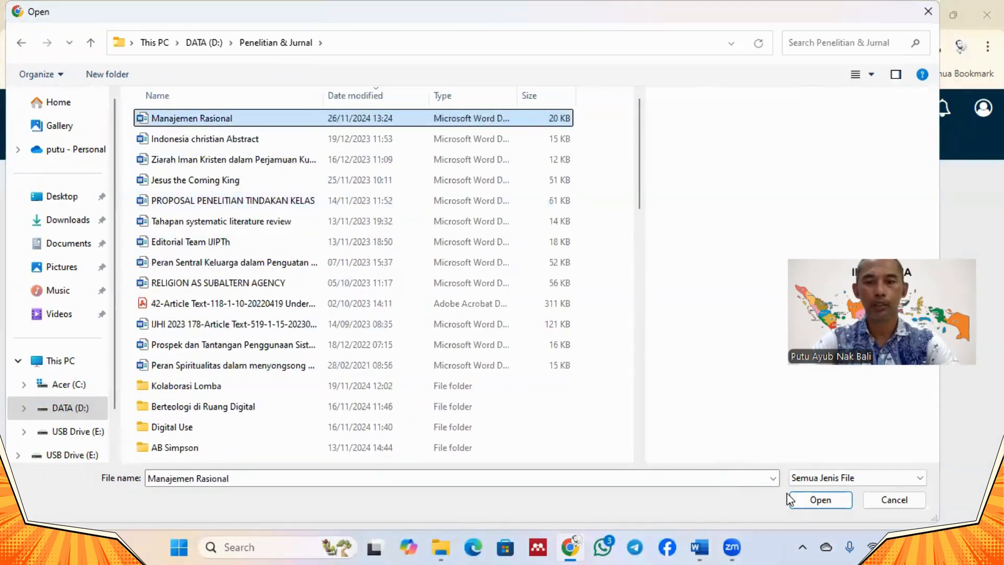
click(811, 498)
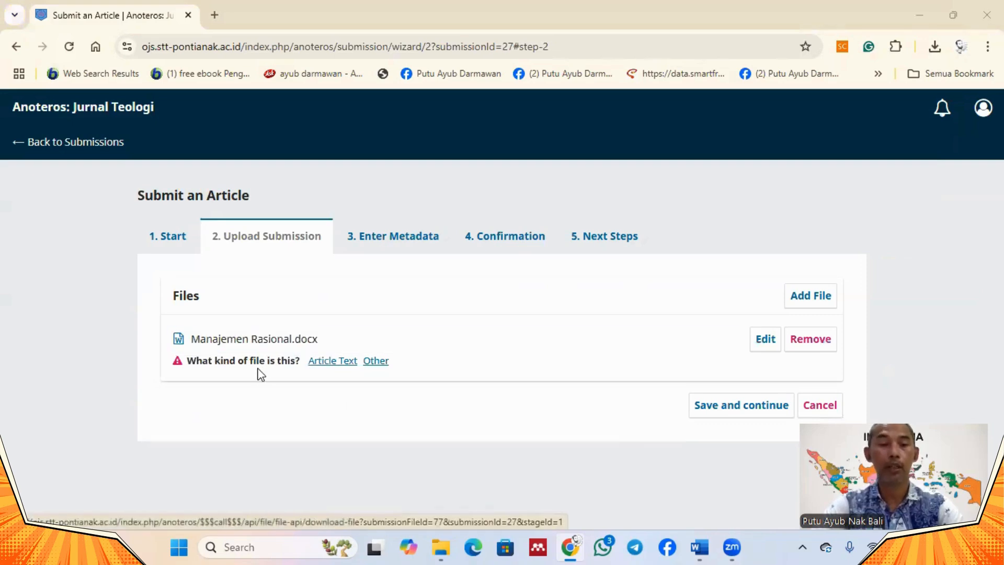
Classify the uploaded file as Article Text and save to continue to the metadata stage.
click(333, 362)
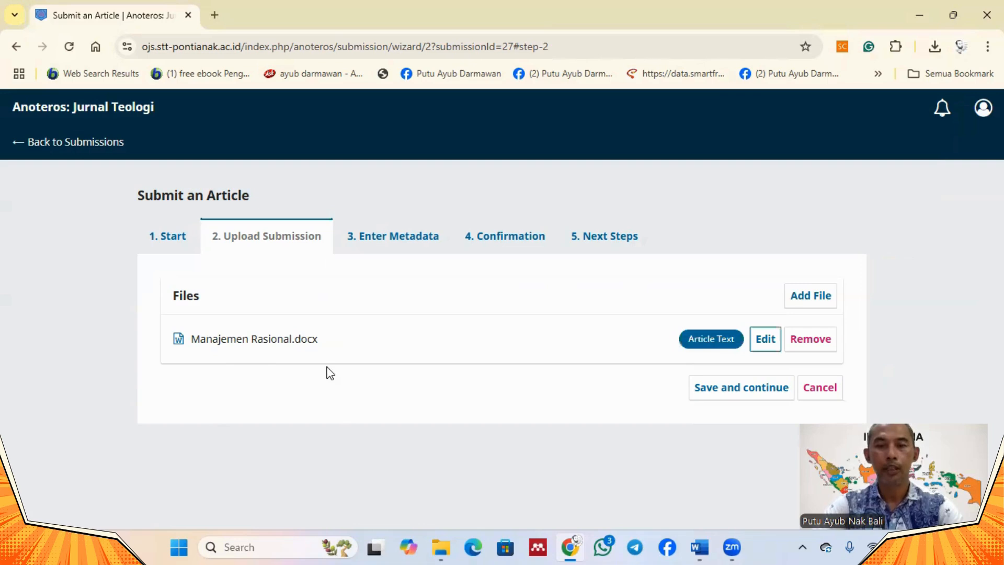
click(723, 396)
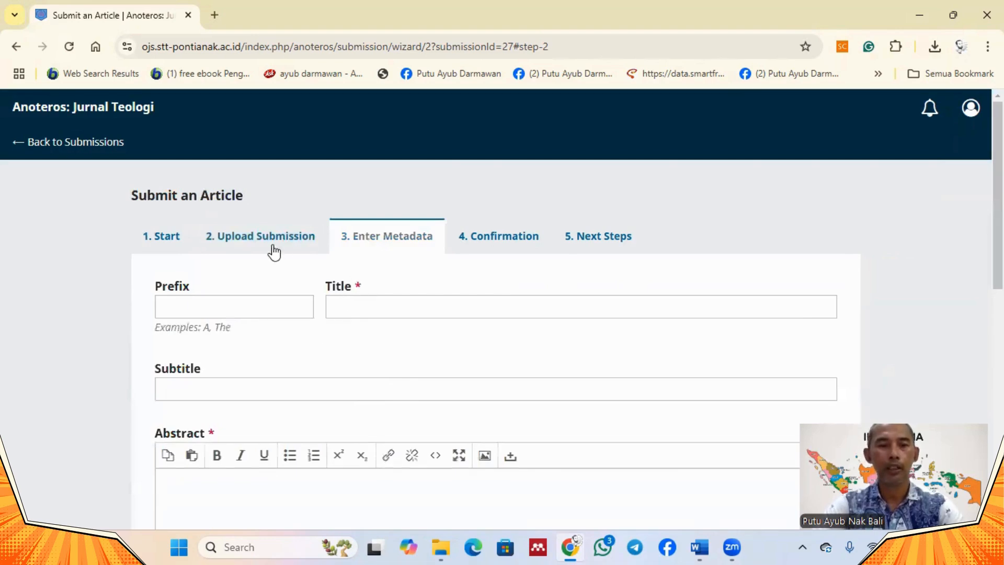
Enter the title "Metakognitif Untuk Meninggatkan Eksistensi Manusia di Era Artifitial Intelegence" from the Word document in the submission metadata.
click(701, 548)
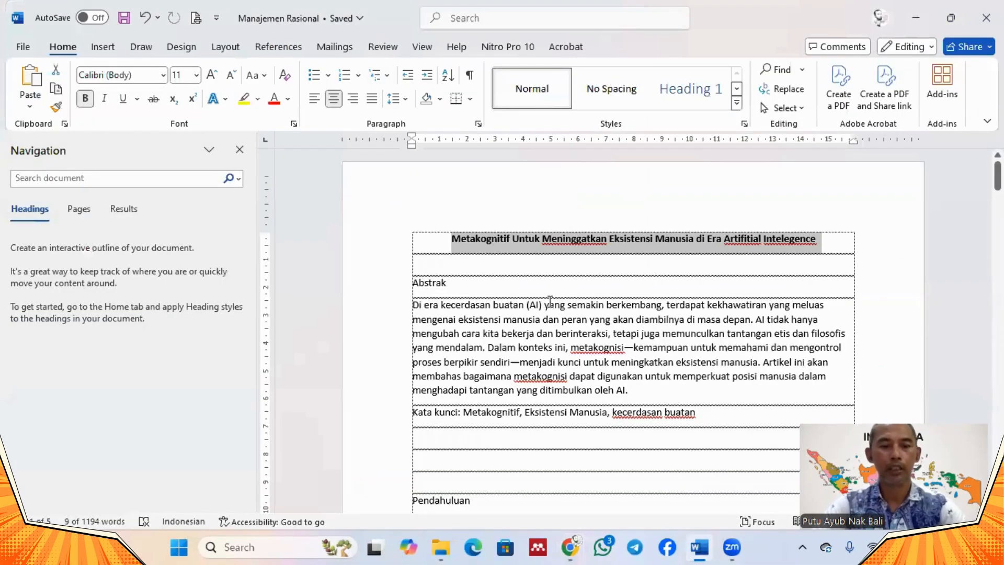
click(571, 547)
click(473, 303)
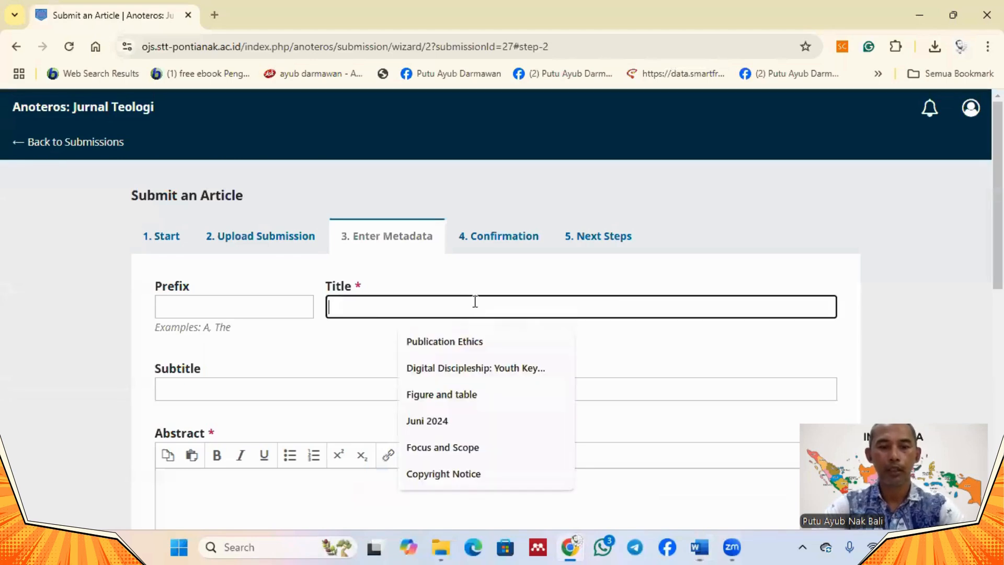
text(Metakognitif Untuk Meninggatkan Eksistensi Manusia di Era Artifitial Intelegence)
Fill in the submission's abstract with the paragraph under Abstrak in the Word document.
scroll(456, 390, down, 3)
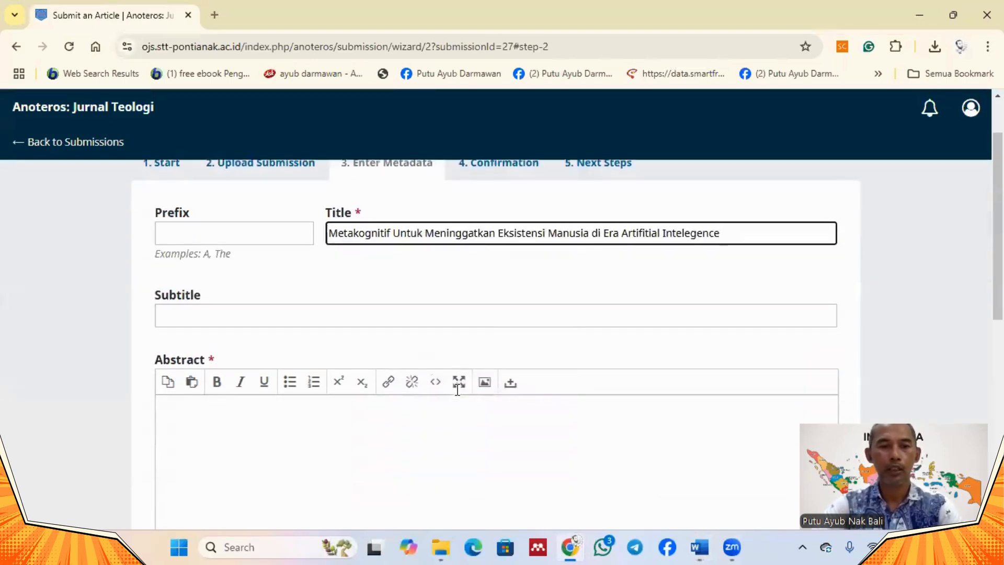
click(701, 547)
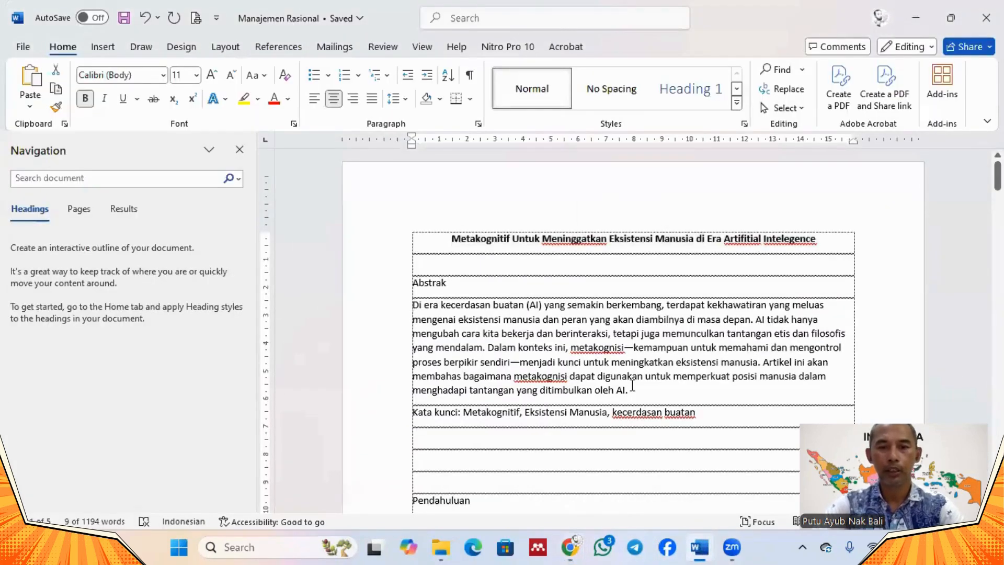
triple_click(569, 370)
key(ctrl+c)
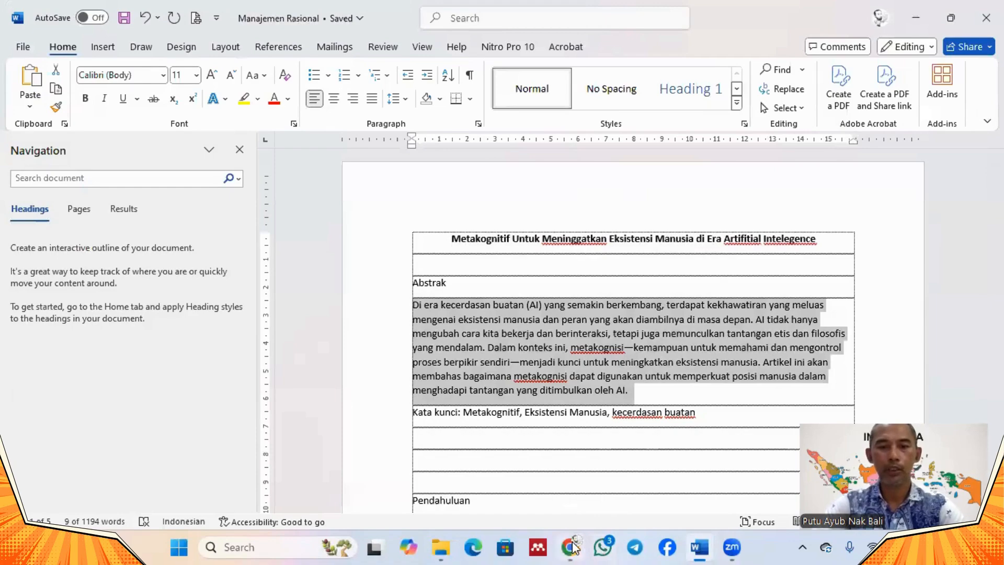
click(569, 548)
click(295, 377)
key(ctrl+v)
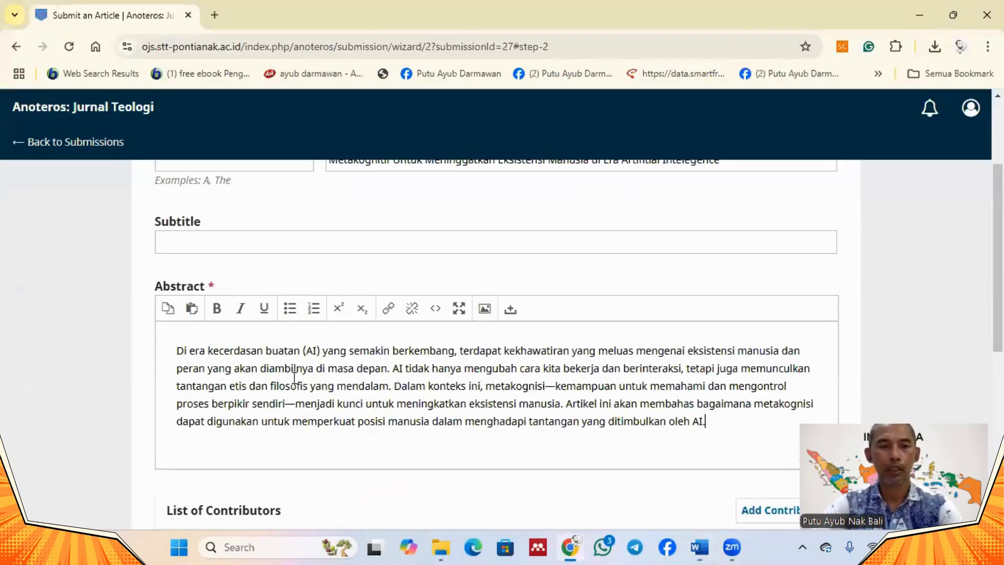
Examine the fields of the Add Contributor form, from name to contributor's role, and close it without saving.
scroll(300, 373, down, 4)
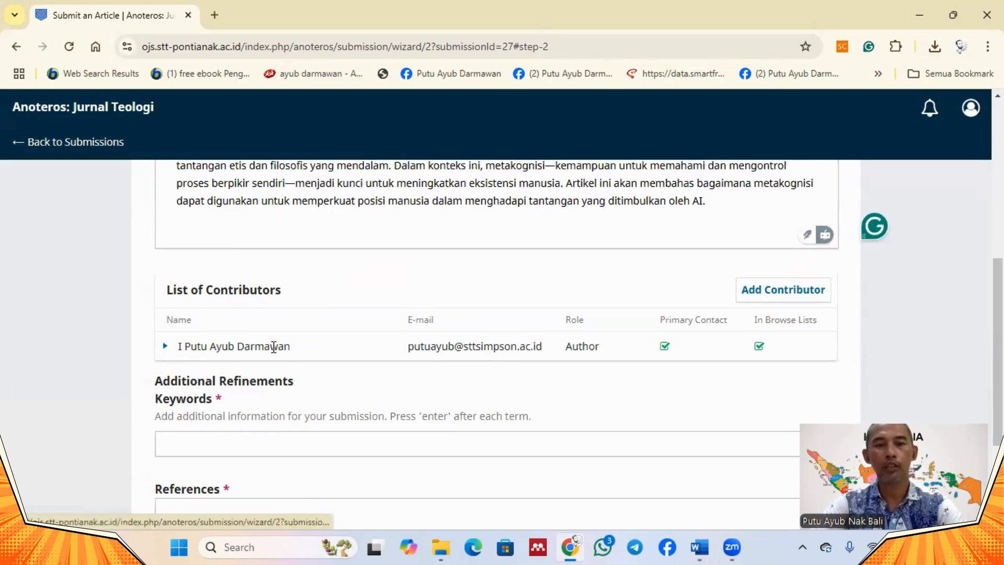
click(771, 296)
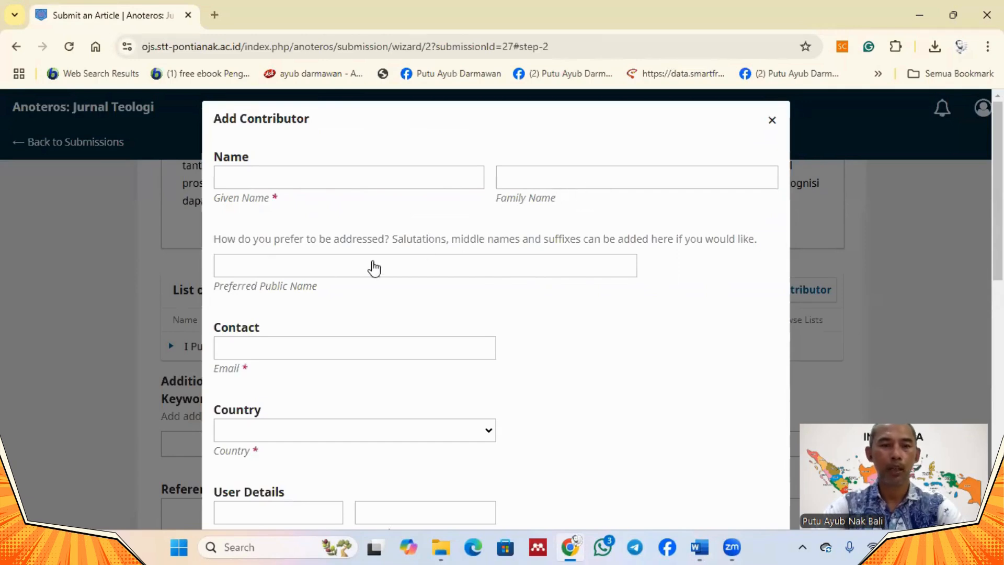
scroll(285, 282, down, 2)
scroll(301, 296, down, 1)
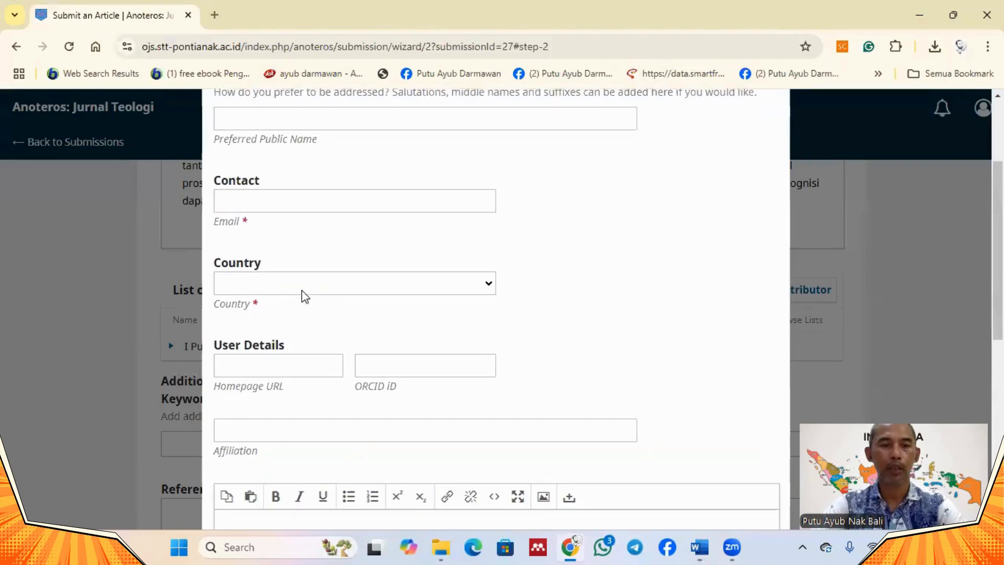
scroll(308, 345, down, 2)
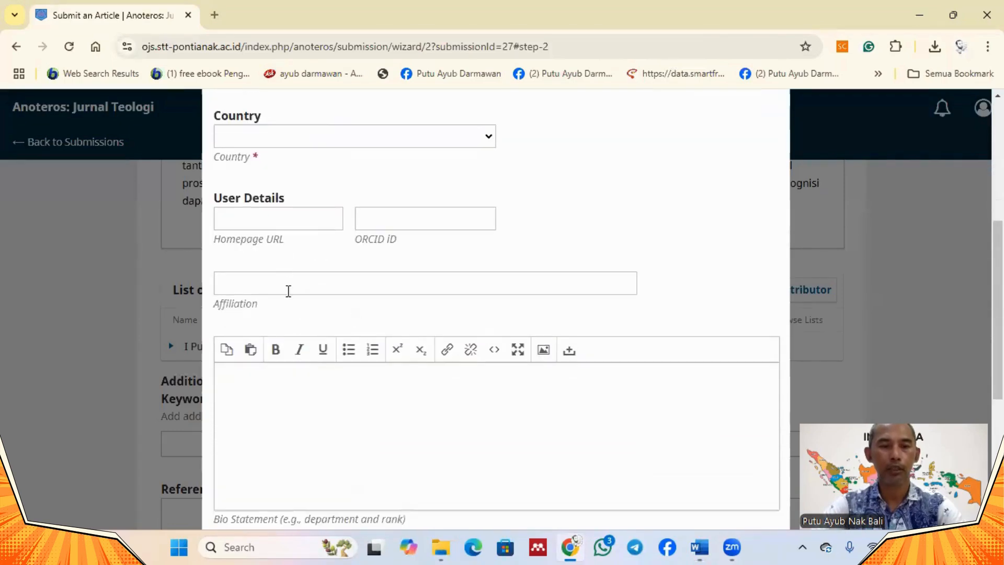
scroll(290, 298, down, 3)
scroll(290, 361, down, 3)
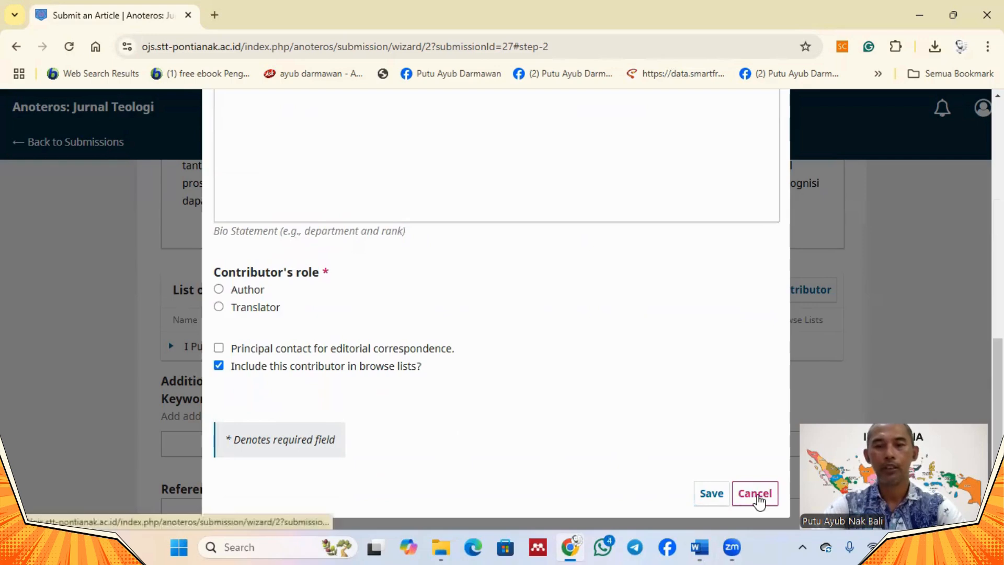
click(758, 497)
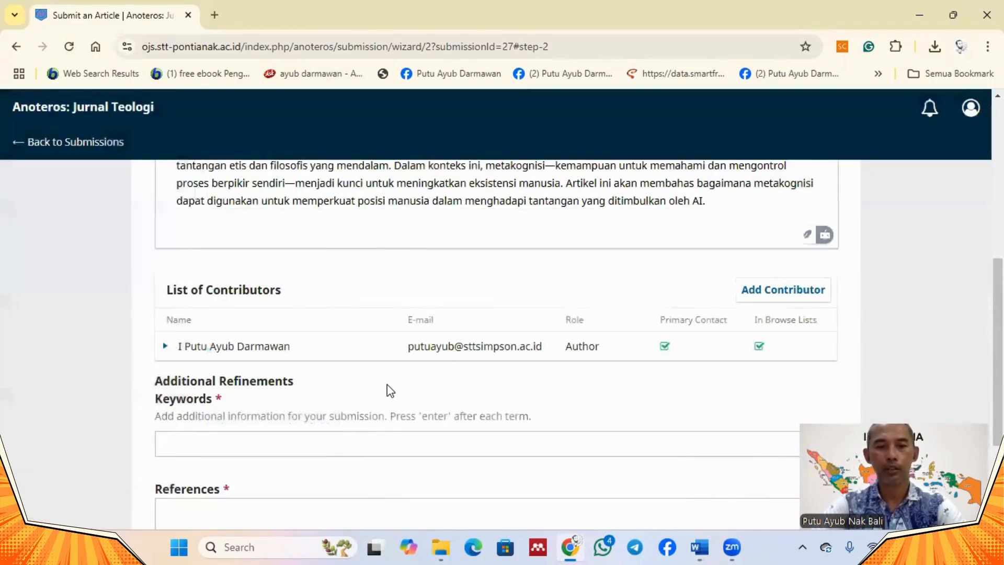
Add the first keyword from the Word document, "Metakognitif", to the submission metadata in Chrome.
click(700, 547)
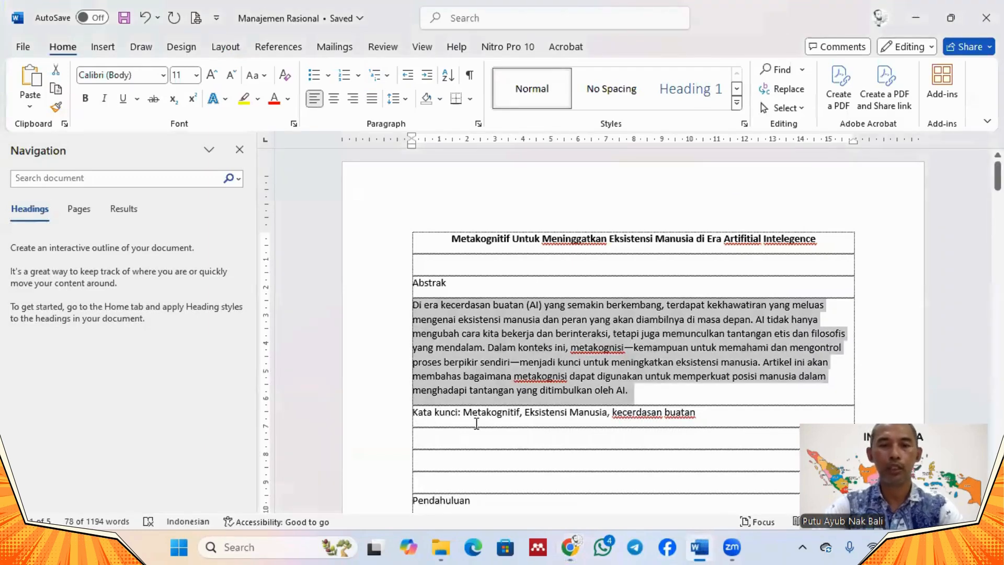
drag(464, 415, 519, 416)
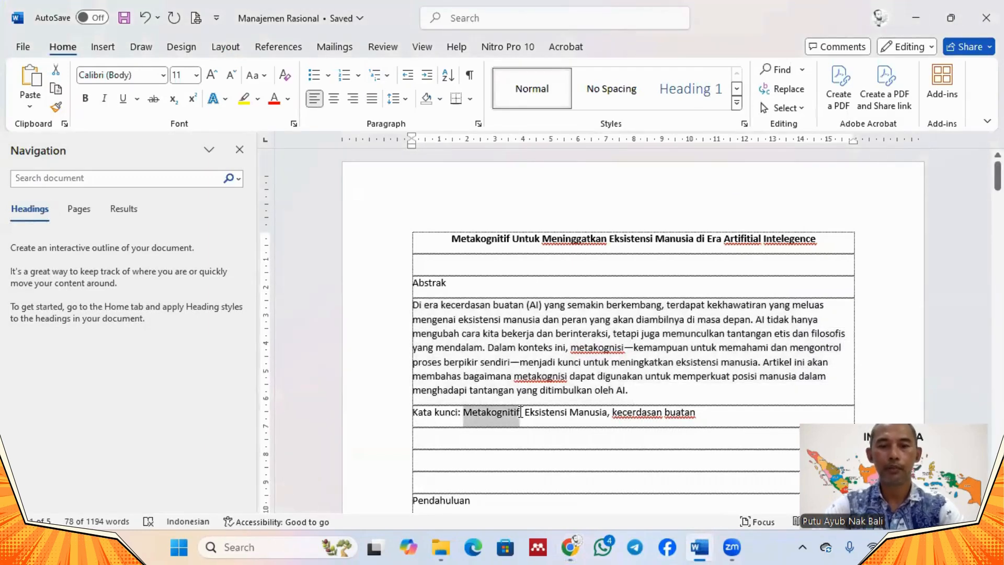
click(570, 547)
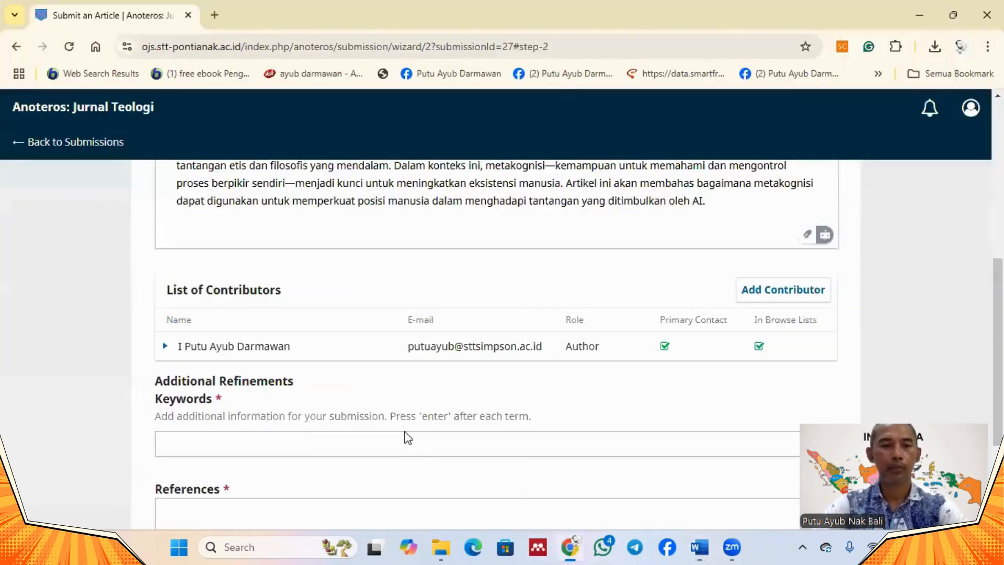
click(263, 442)
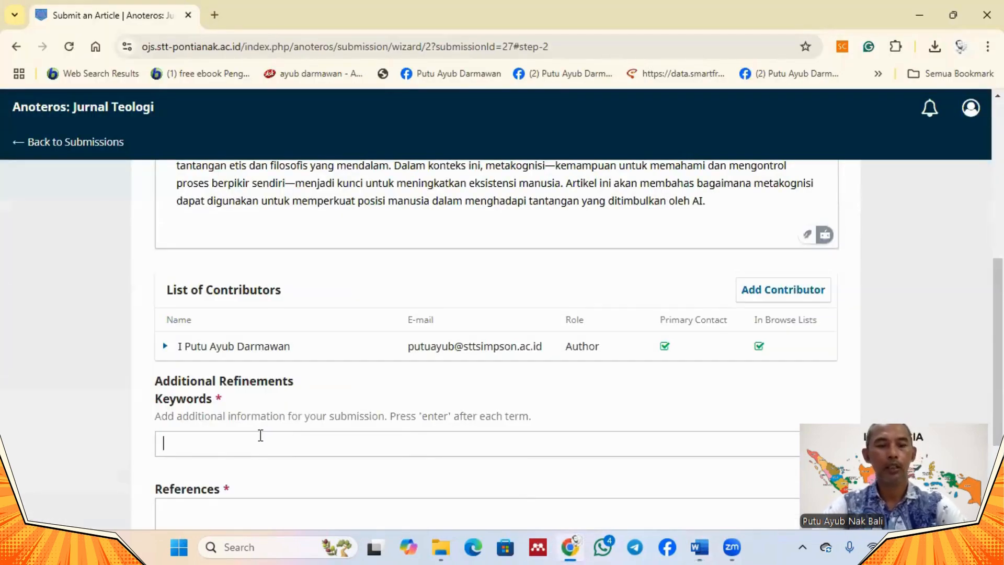
text(Metakognitif)
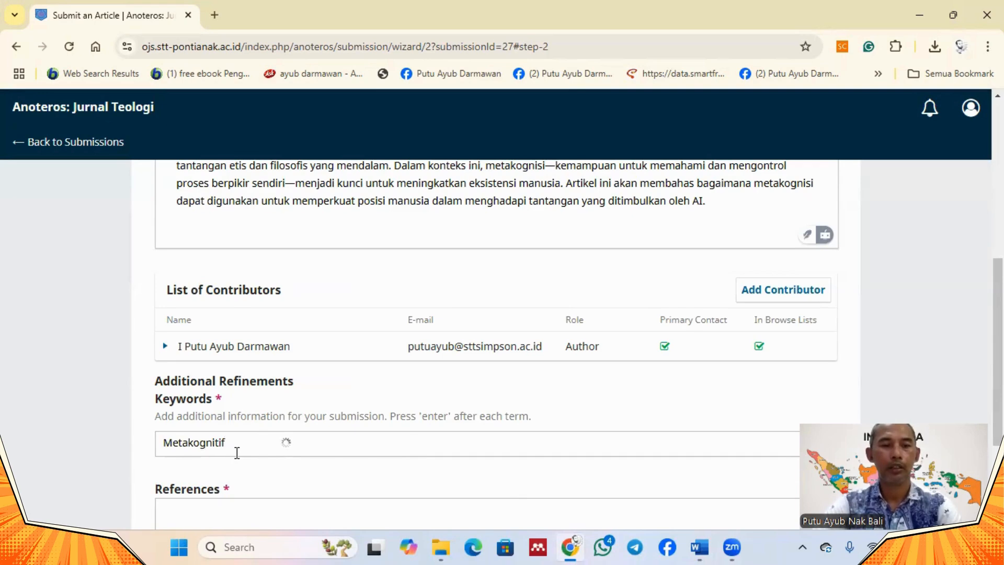
key(Return)
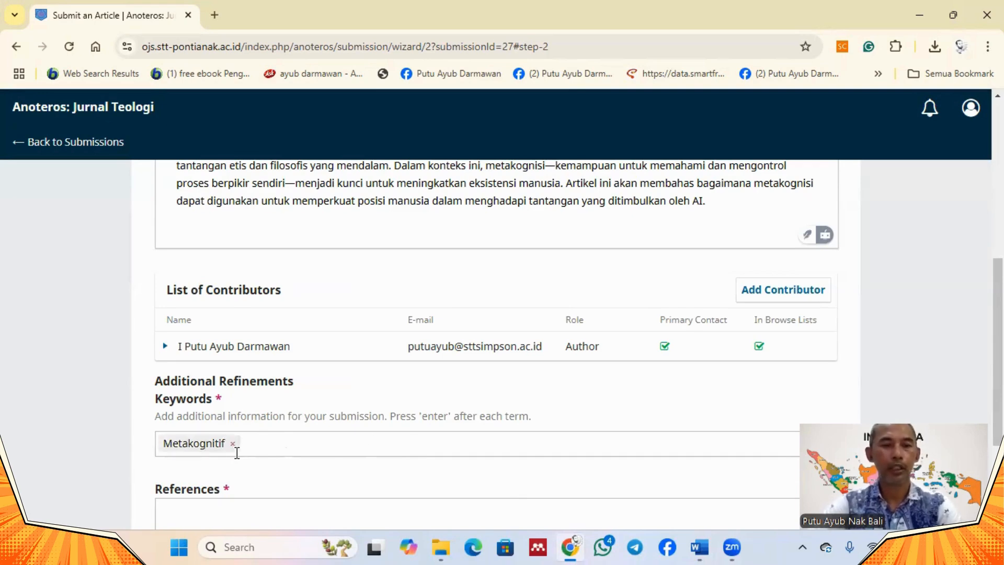
Copy "Eksistensi Manusia" from the Kata kunci line in Word and add it as the second keyword.
click(698, 547)
drag(526, 413, 607, 413)
key(ctrl+c)
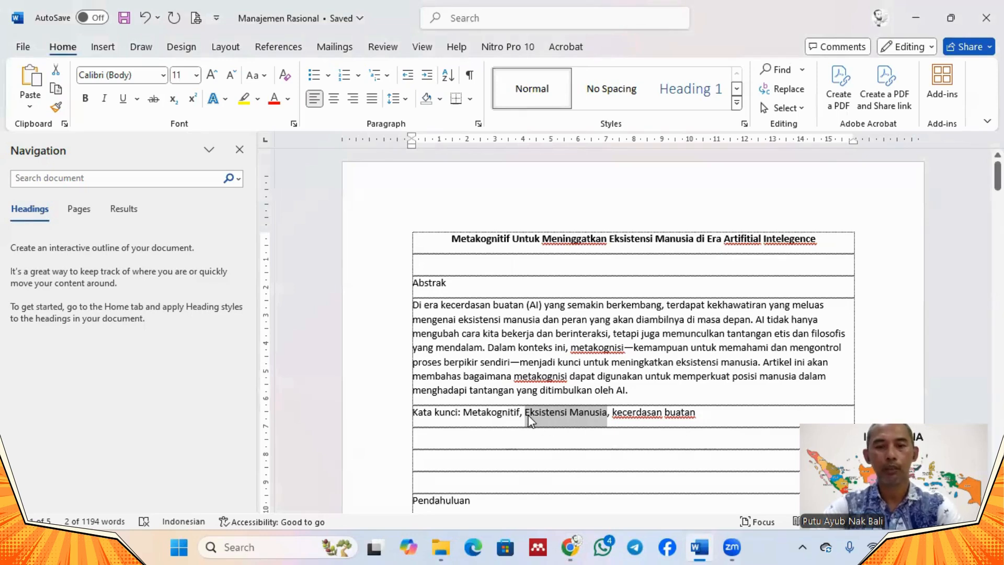
key(alt+Tab)
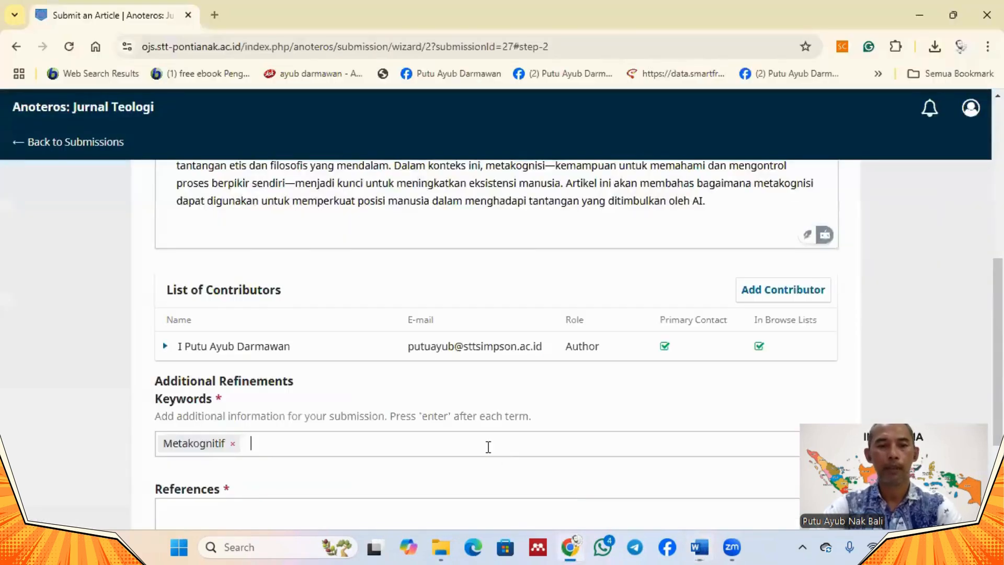
key(ctrl+v)
key(Return)
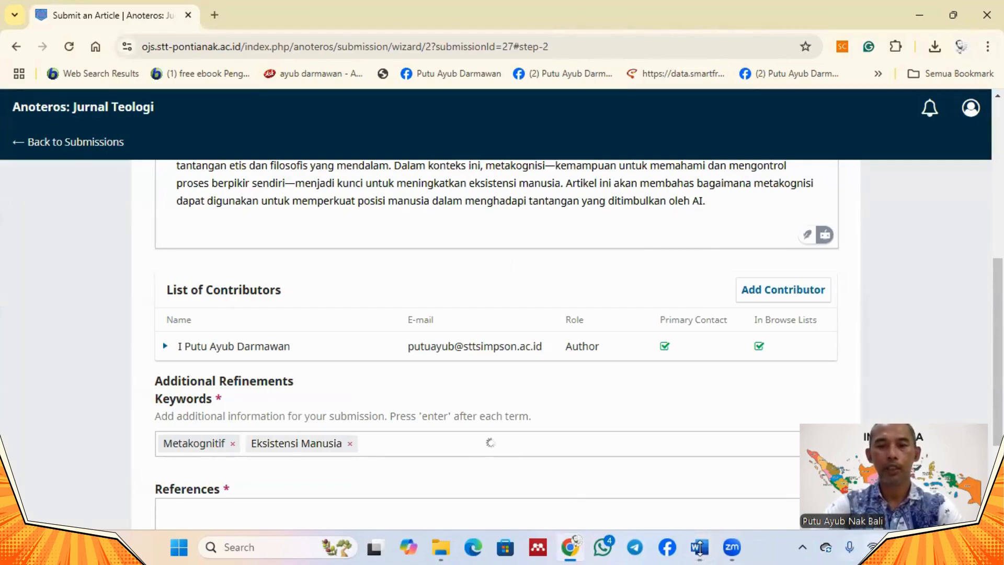
Copy "kecerdasan buatan" from the Word document and add it as the third keyword of the submission.
key(alt+Tab)
drag(696, 412, 612, 412)
key(ctrl+c)
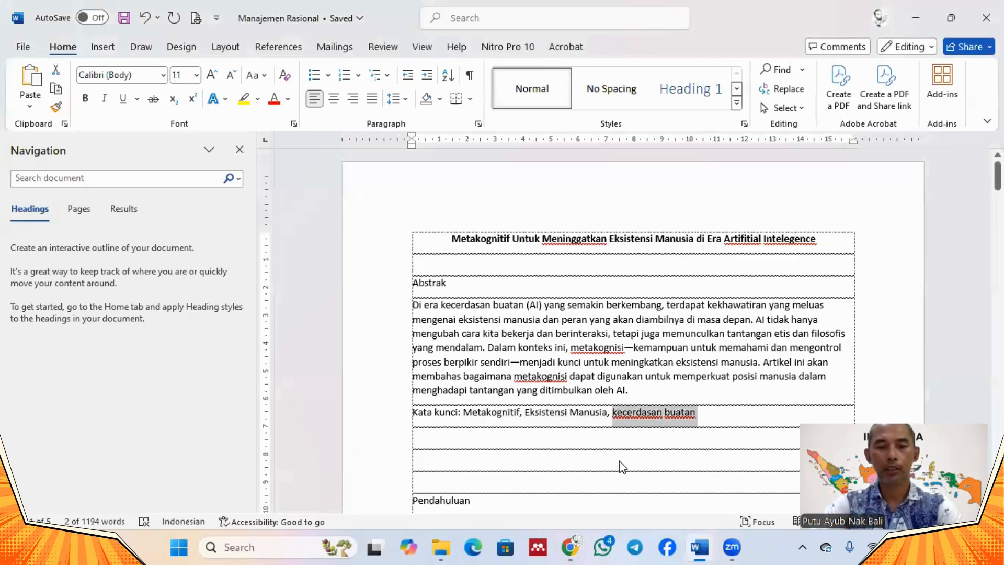
click(570, 548)
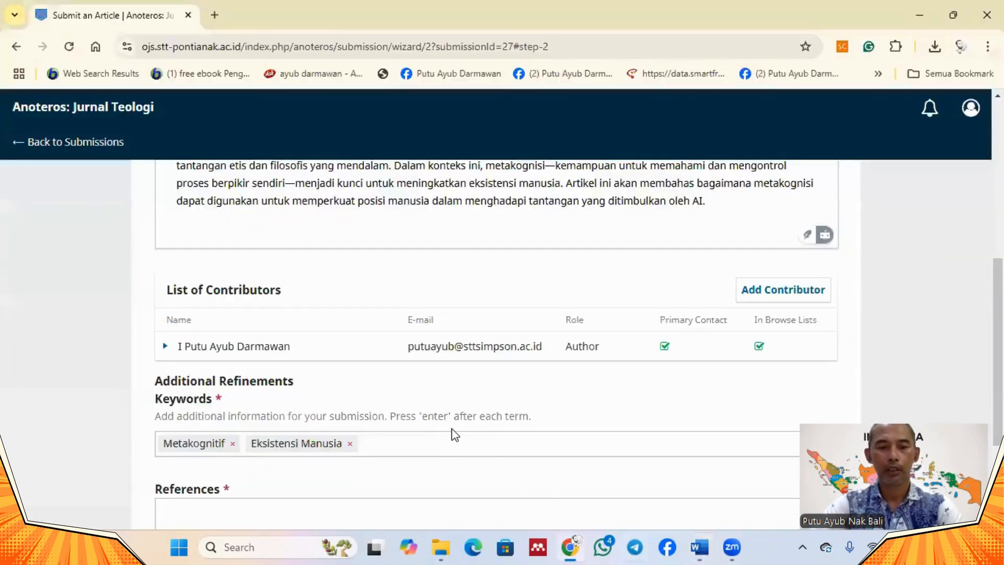
key(ctrl+v)
key(Return)
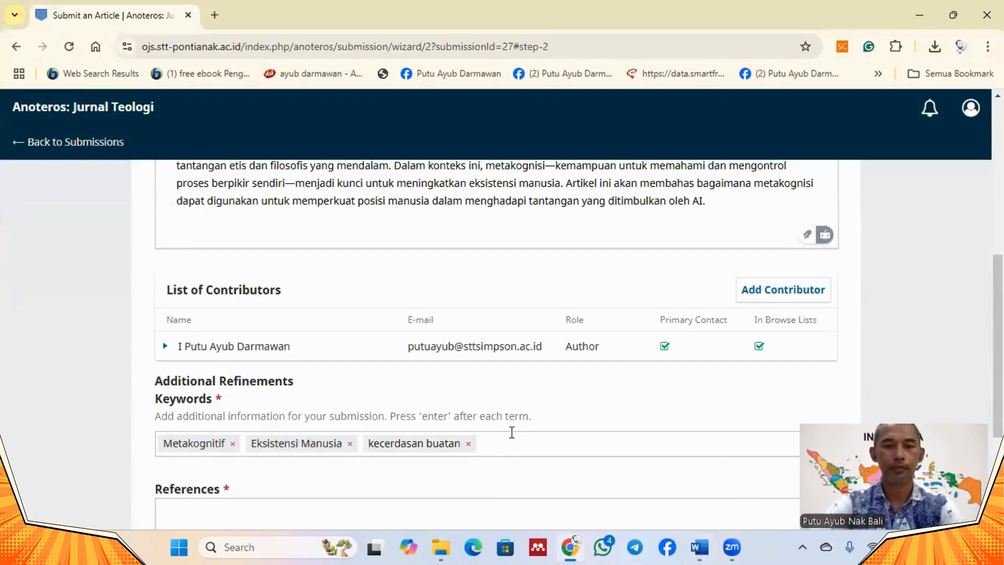
Copy the whole reference list at the end of the Word document into the submission's References field in Chrome.
scroll(512, 432, down, 3)
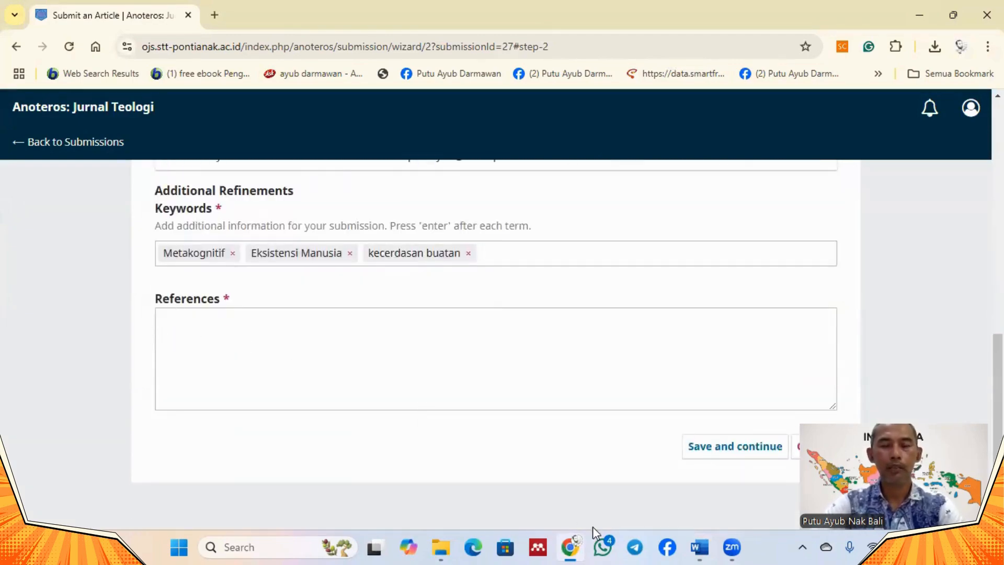
click(700, 548)
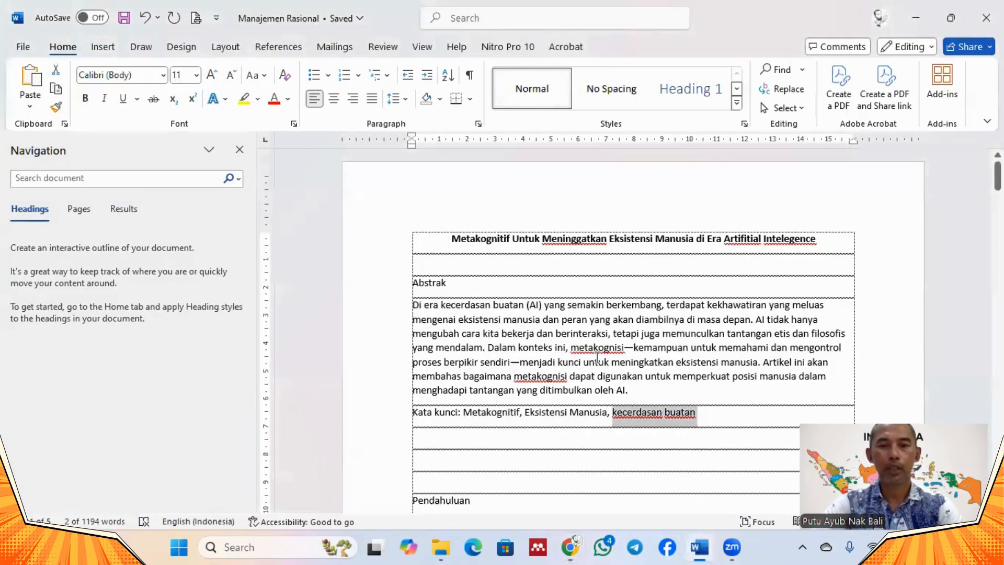
scroll(597, 358, down, 5)
scroll(729, 336, down, 15)
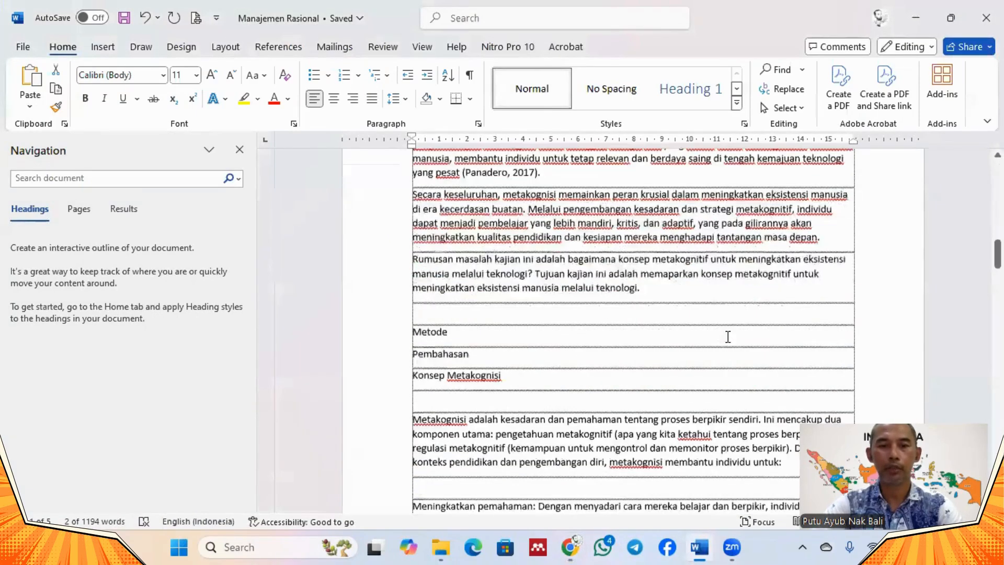
scroll(728, 336, down, 15)
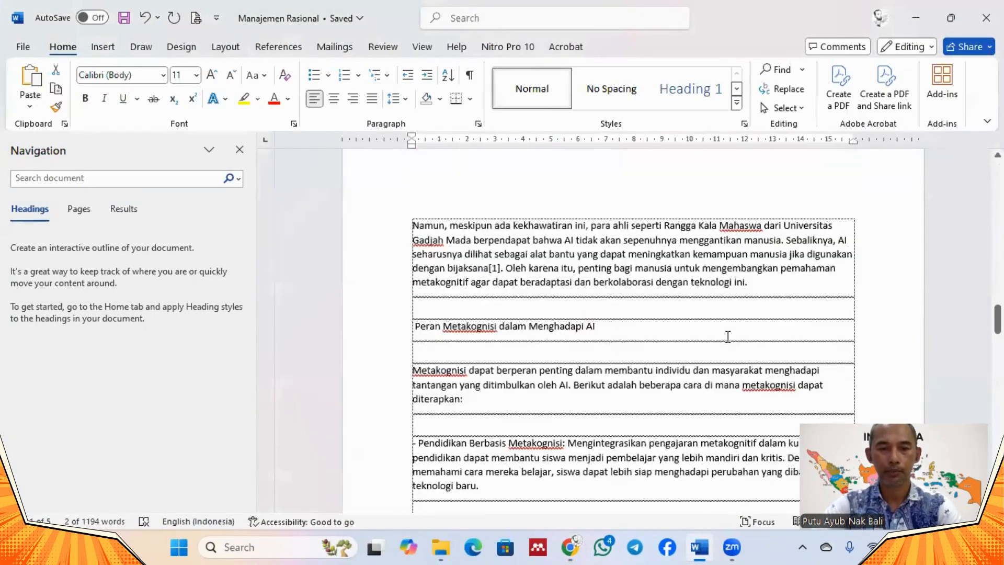
scroll(726, 340, down, 12)
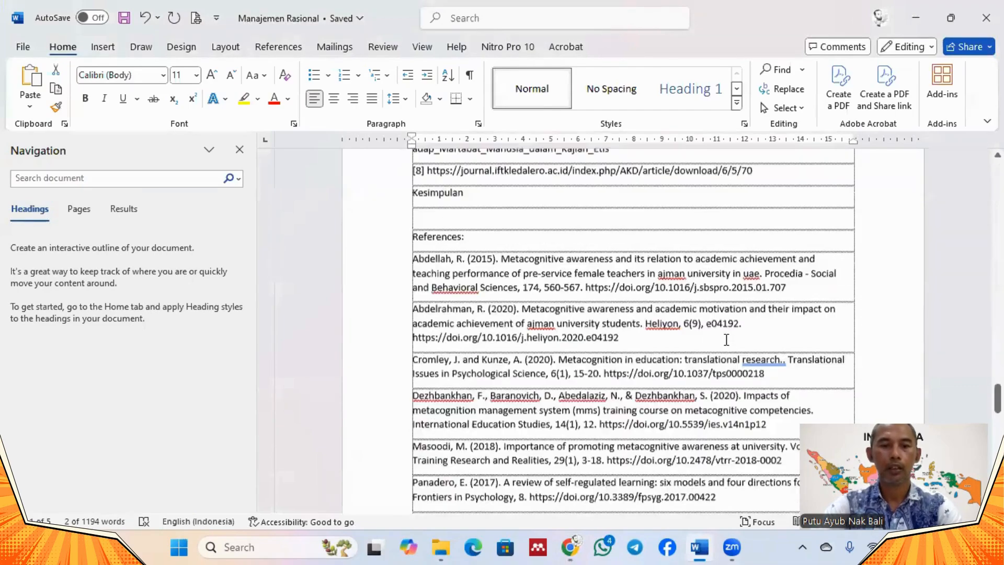
scroll(468, 234, up, 3)
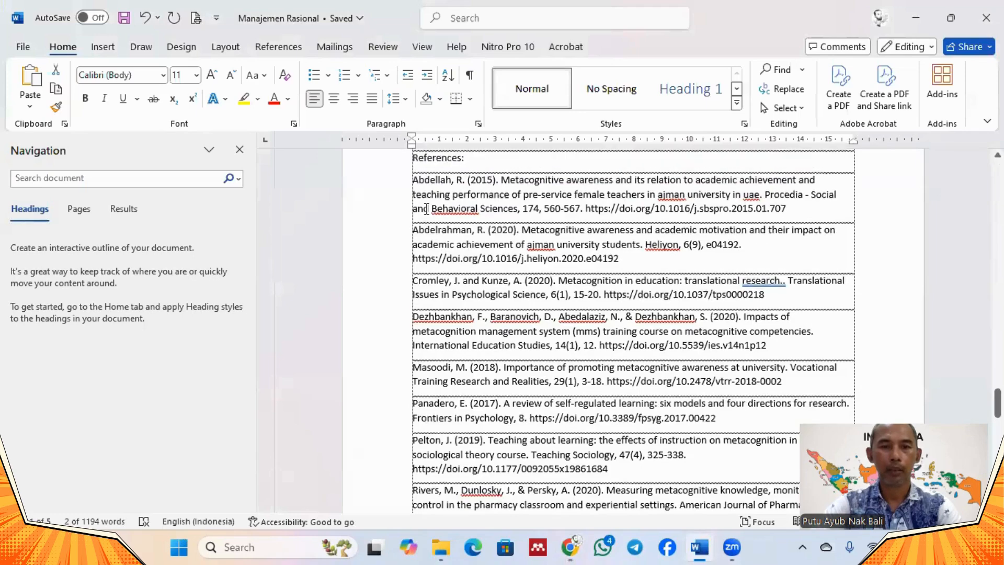
drag(408, 197, 551, 356)
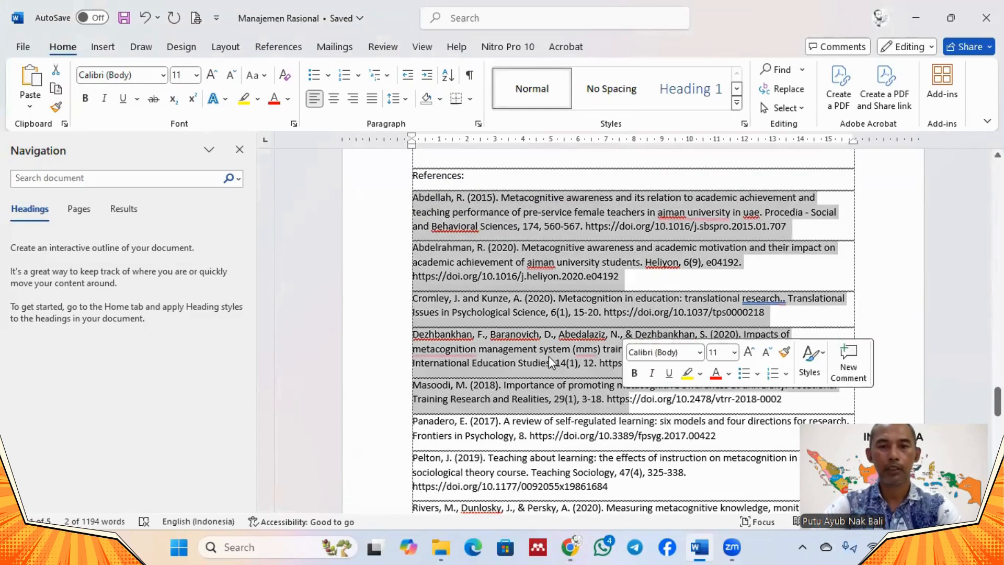
scroll(551, 354, down, 3)
scroll(551, 354, down, 7)
scroll(599, 359, up, 3)
shift+click(632, 304)
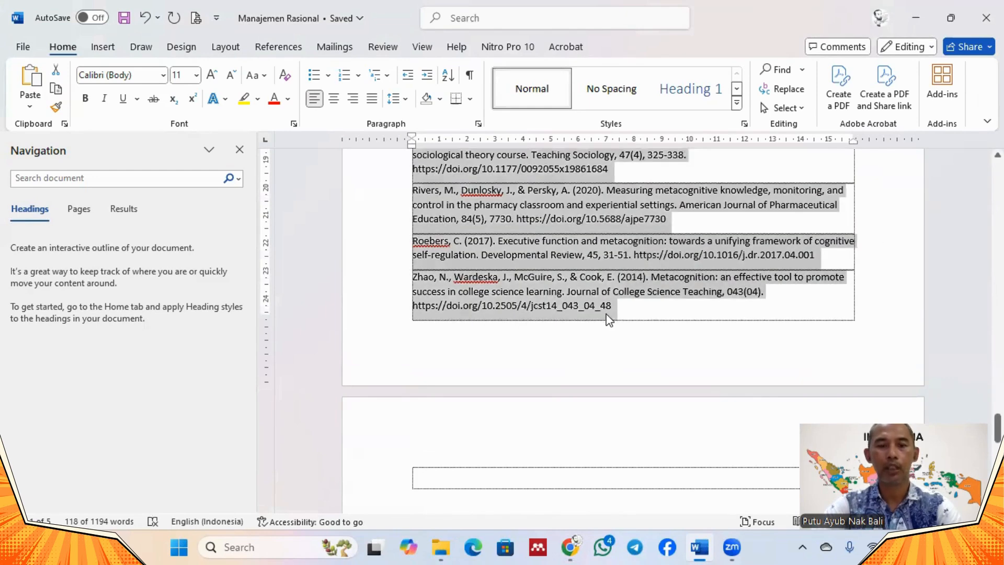
click(570, 548)
click(341, 370)
key(ctrl+v)
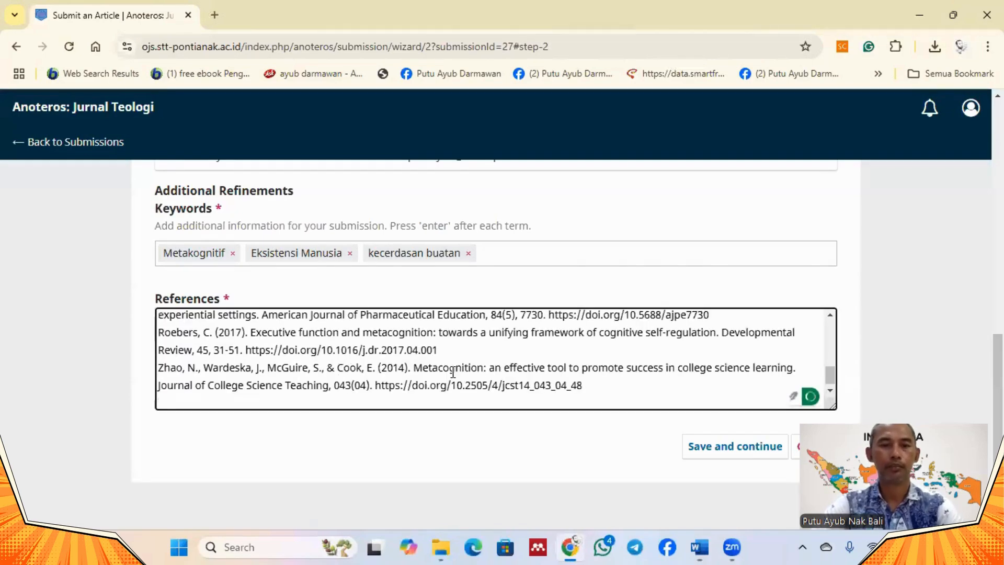
Save the metadata, and finish and confirm the submission of the article to the journal.
click(703, 449)
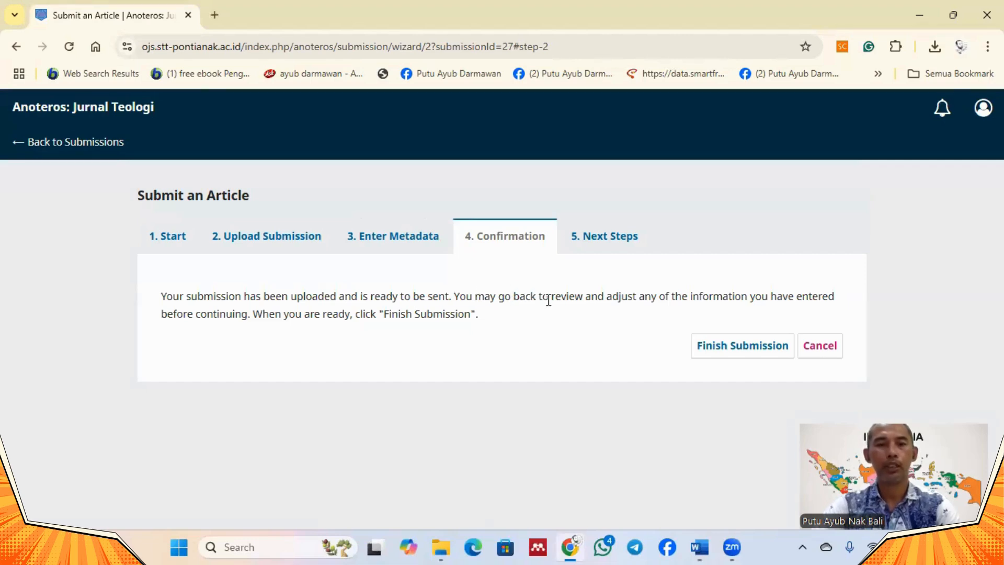
click(738, 350)
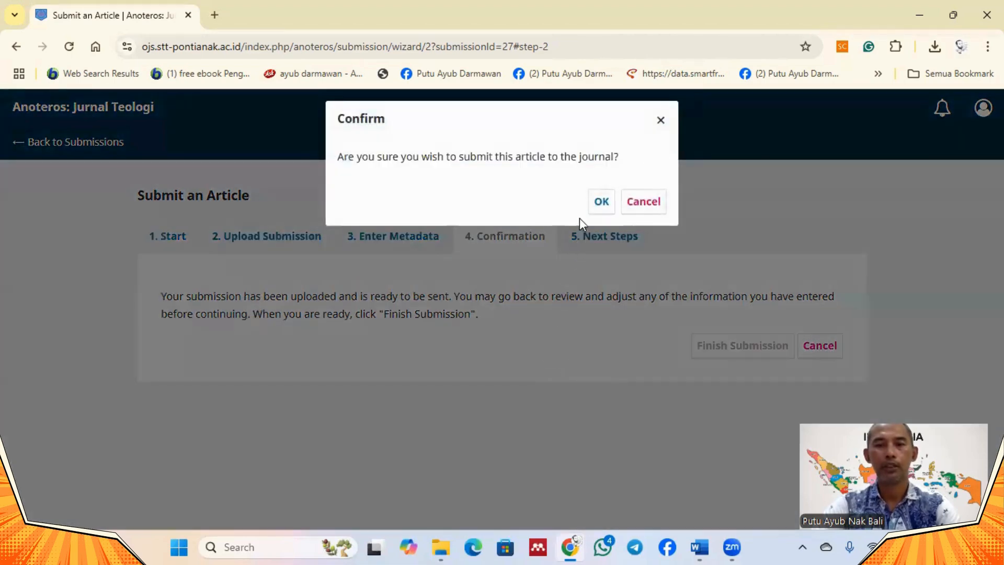
click(600, 204)
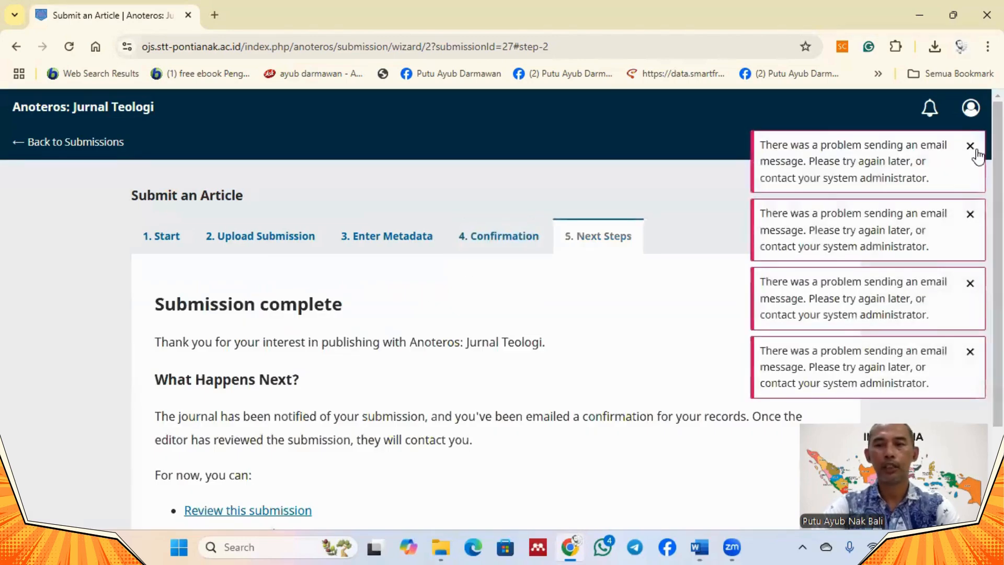
Dismiss all the email error notifications on the Next Steps page.
click(970, 147)
click(970, 147)
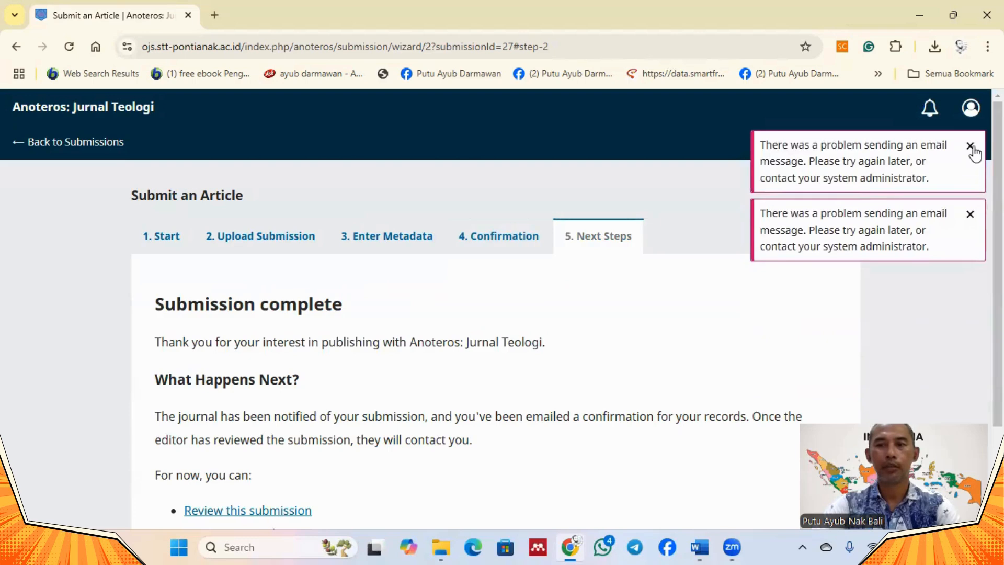
click(971, 148)
click(970, 151)
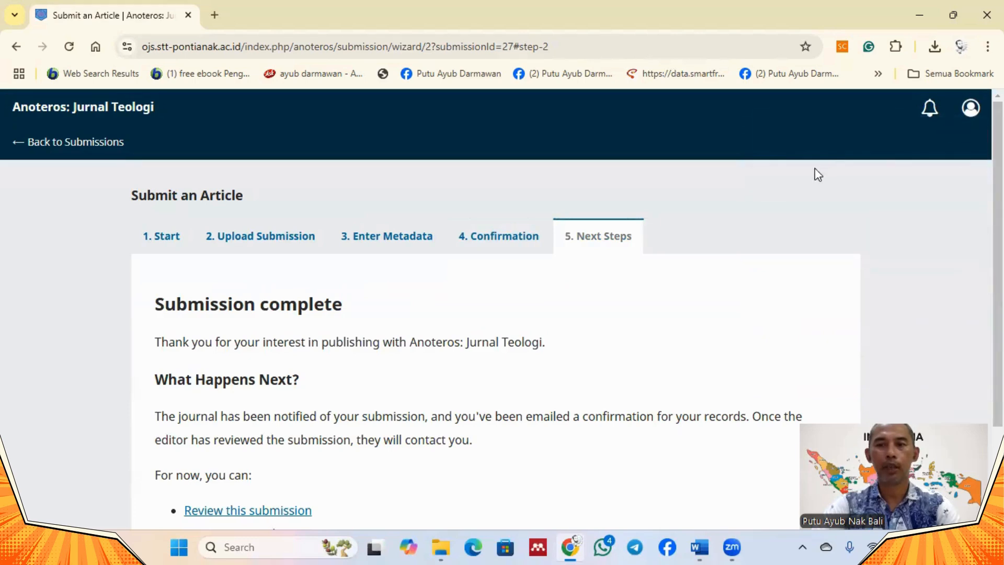
Review the completed submission's workflow page with its submission files, and go back to the submissions list.
scroll(557, 340, down, 3)
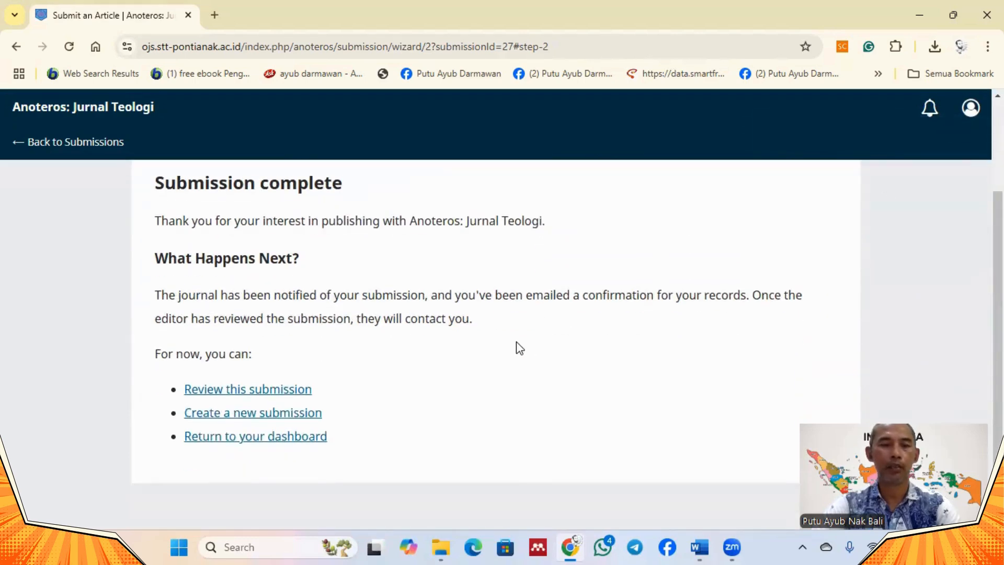
click(263, 390)
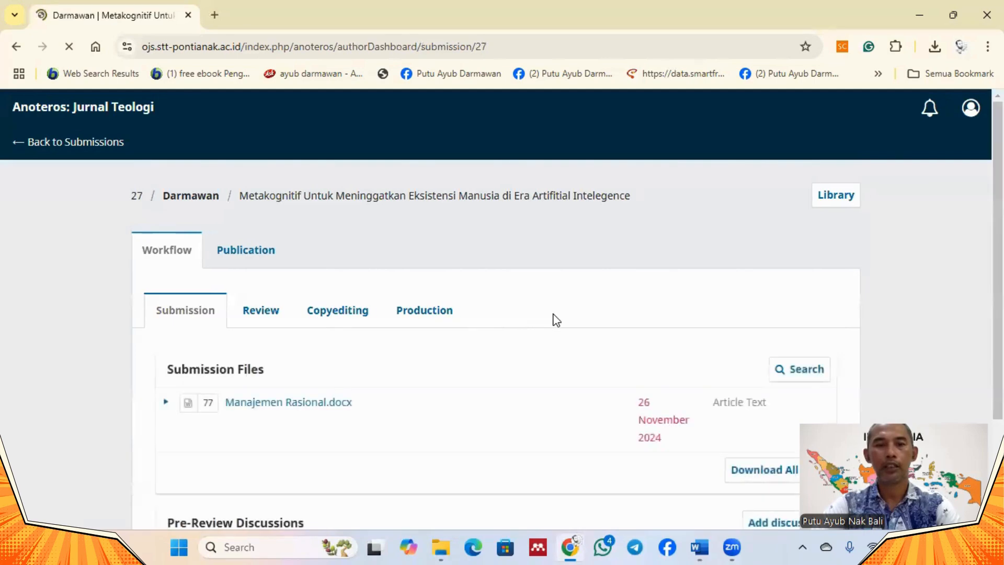
scroll(264, 298, down, 2)
scroll(430, 372, up, 2)
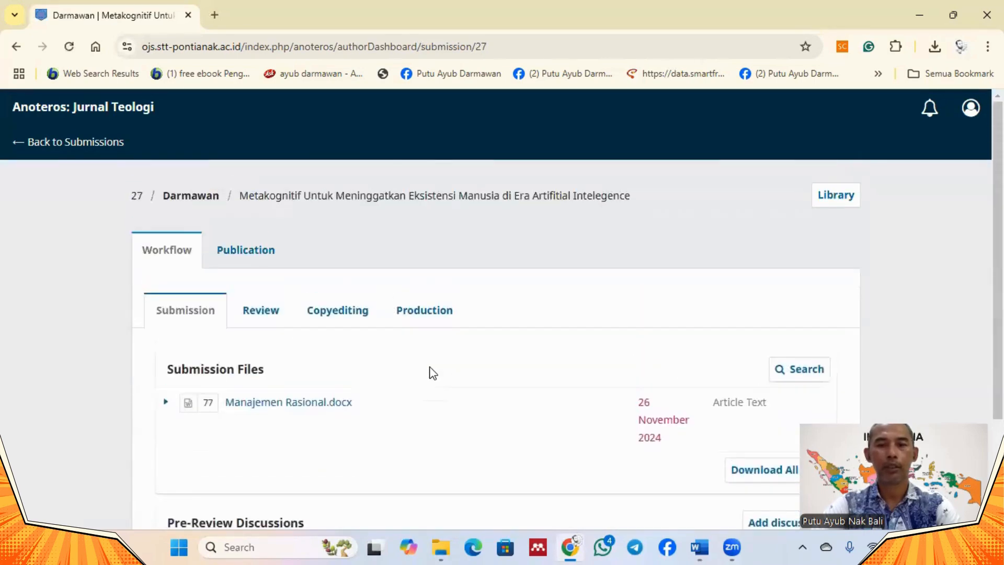
click(56, 144)
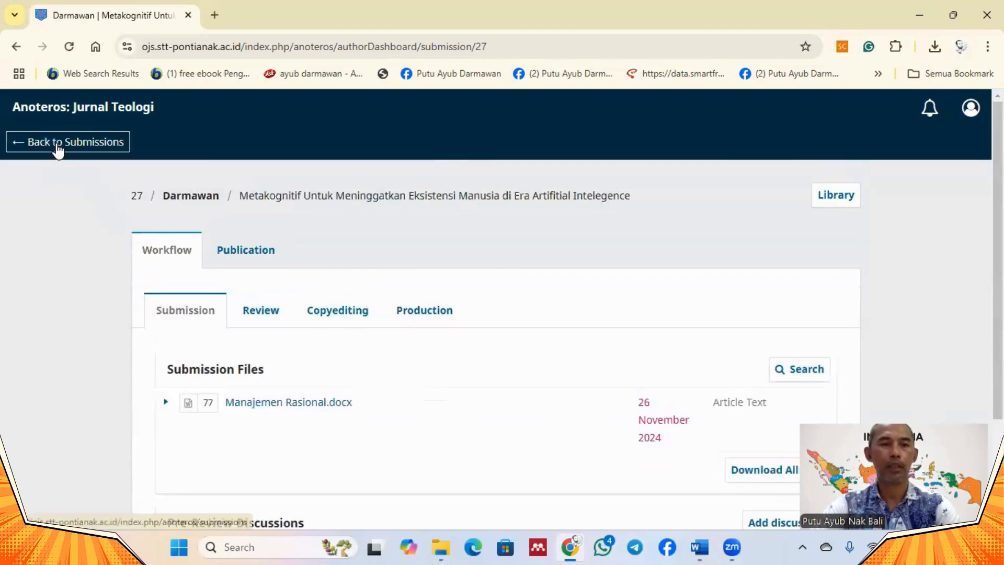